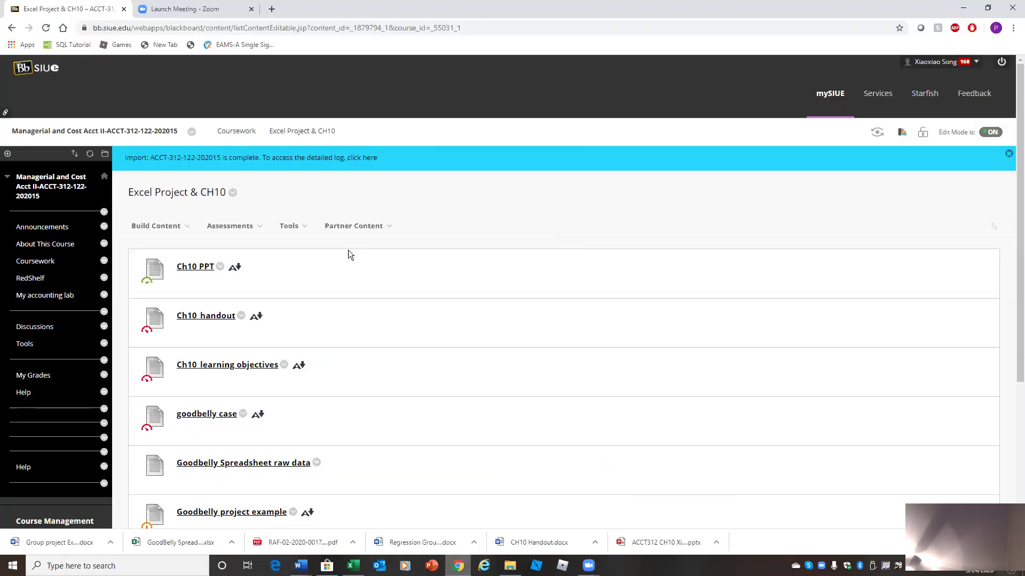
- Open the Excel Project & CH10 folder from the course's Coursework list and look over its items
{"action": "left_click", "coordinate": [230, 134]}
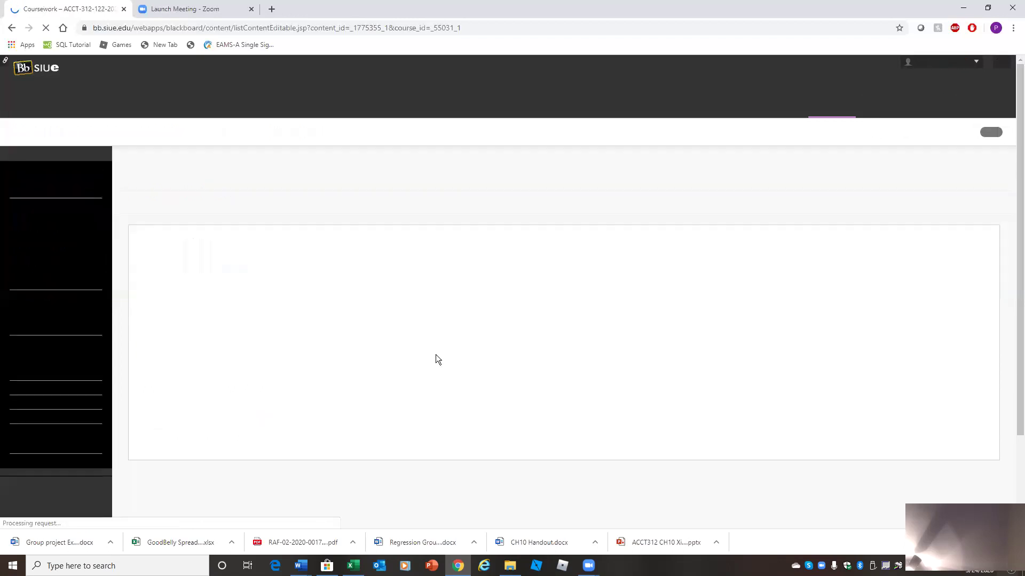
{"action": "scroll", "coordinate": [445, 374], "scroll_direction": "down", "scroll_amount": 7}
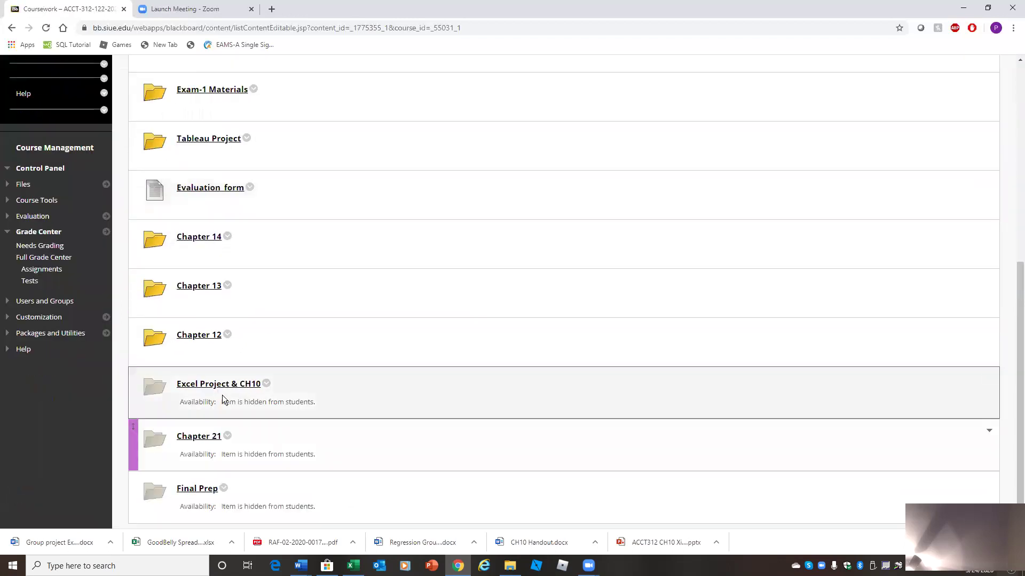
{"action": "left_click", "coordinate": [227, 389]}
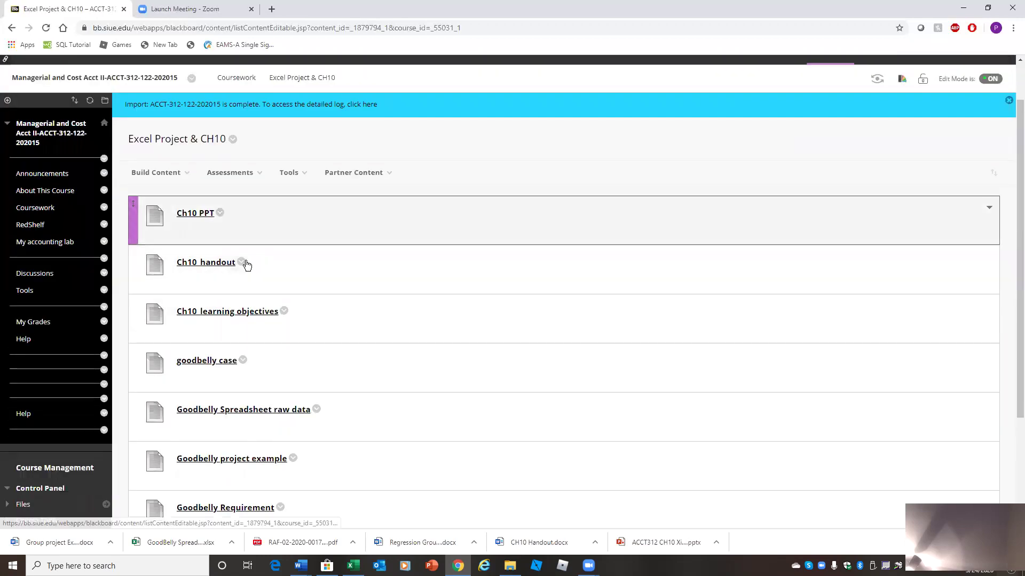
{"action": "scroll", "coordinate": [251, 234], "scroll_direction": "down", "scroll_amount": 3}
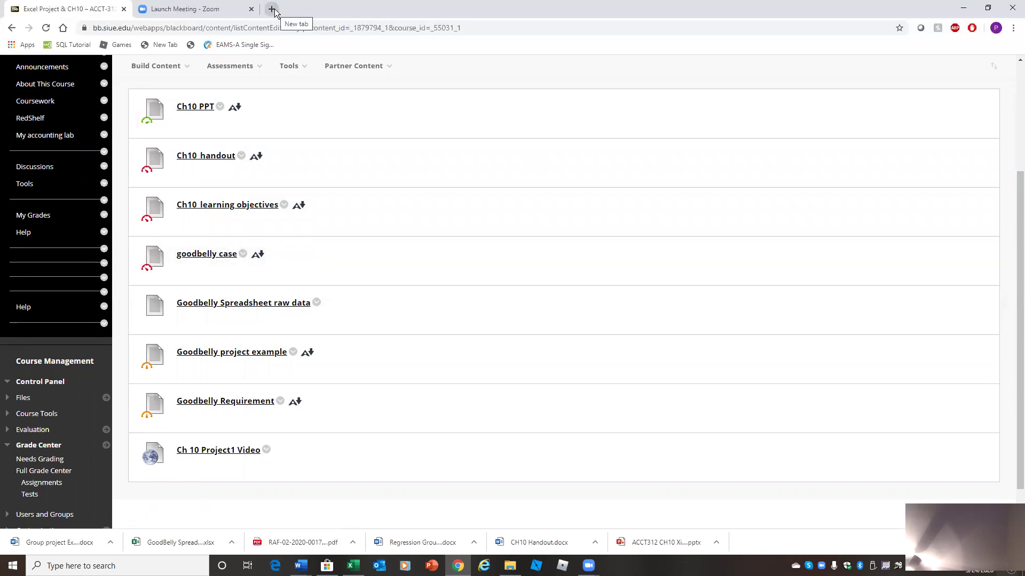
- Open the goodbelly case document and highlight the word GoodBelly in its title
{"action": "left_click", "coordinate": [217, 261]}
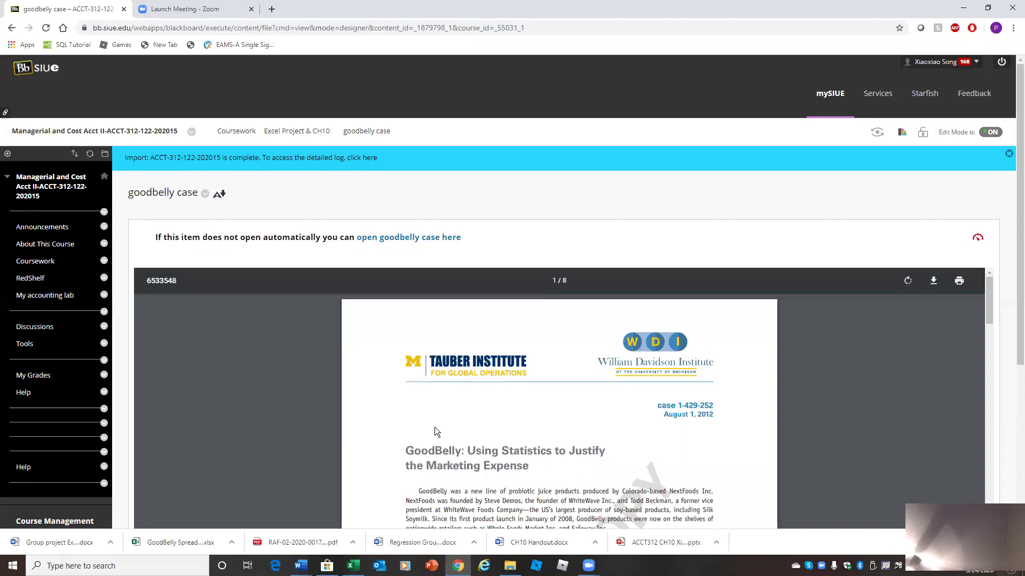
{"action": "scroll", "coordinate": [443, 406], "scroll_direction": "down", "scroll_amount": 1}
{"action": "left_click_drag", "start_coordinate": [449, 396], "coordinate": [457, 399]}
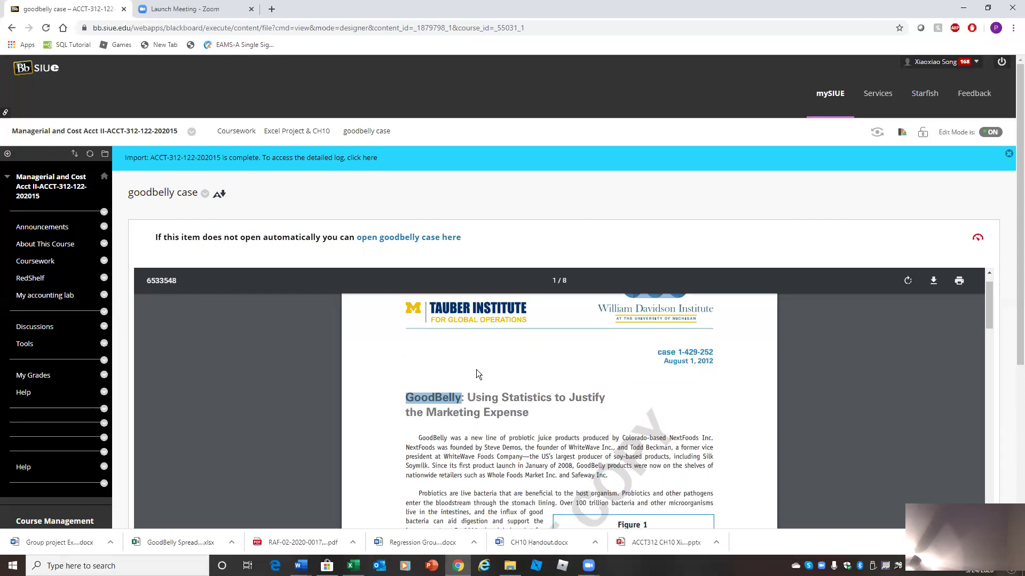
- Search Google for GoodBelly in a new browser tab and look over the results
{"action": "left_click", "coordinate": [272, 10]}
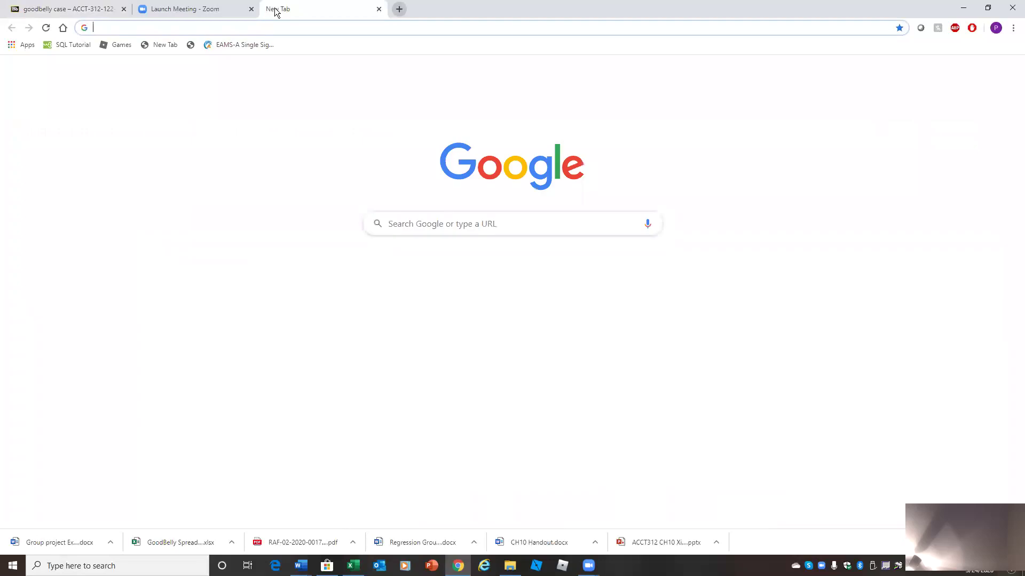
{"action": "type", "text": "GoodBelly"}
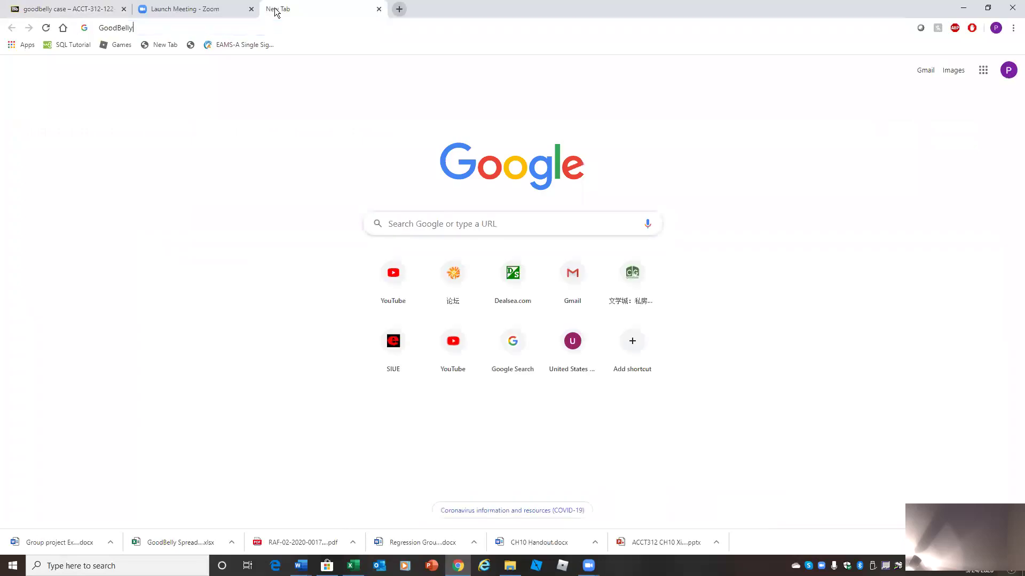
{"action": "key", "text": "Return"}
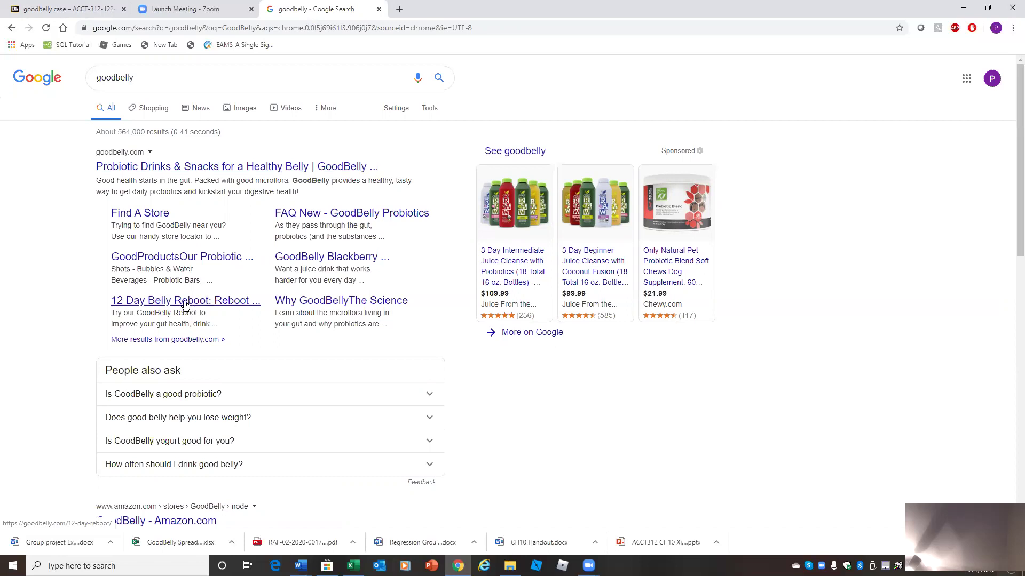
{"action": "scroll", "coordinate": [193, 299], "scroll_direction": "down", "scroll_amount": 2}
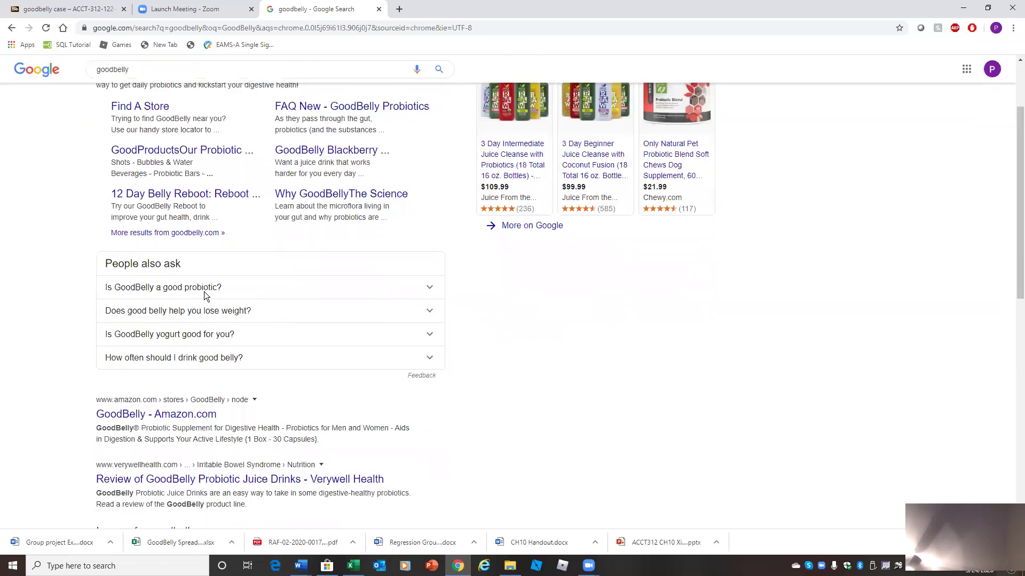
{"action": "scroll", "coordinate": [512, 289], "scroll_direction": "up", "scroll_amount": 1}
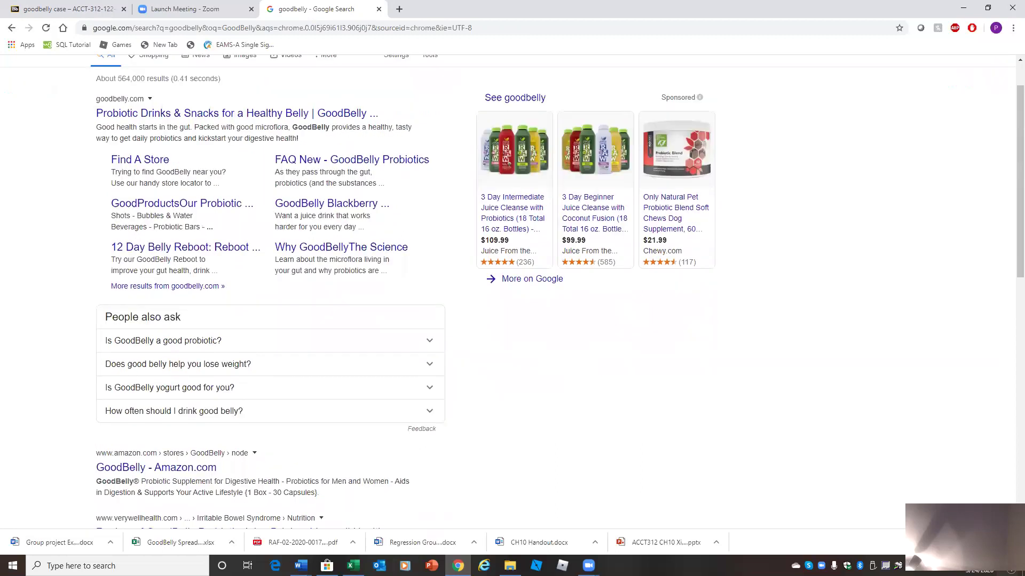
- Return to the goodbelly case and read through to the Exhibit 1 variable definitions, highlighting the Weekly Sales definition
{"action": "key", "text": "alt+Tab"}
{"action": "key", "text": "alt+Tab"}
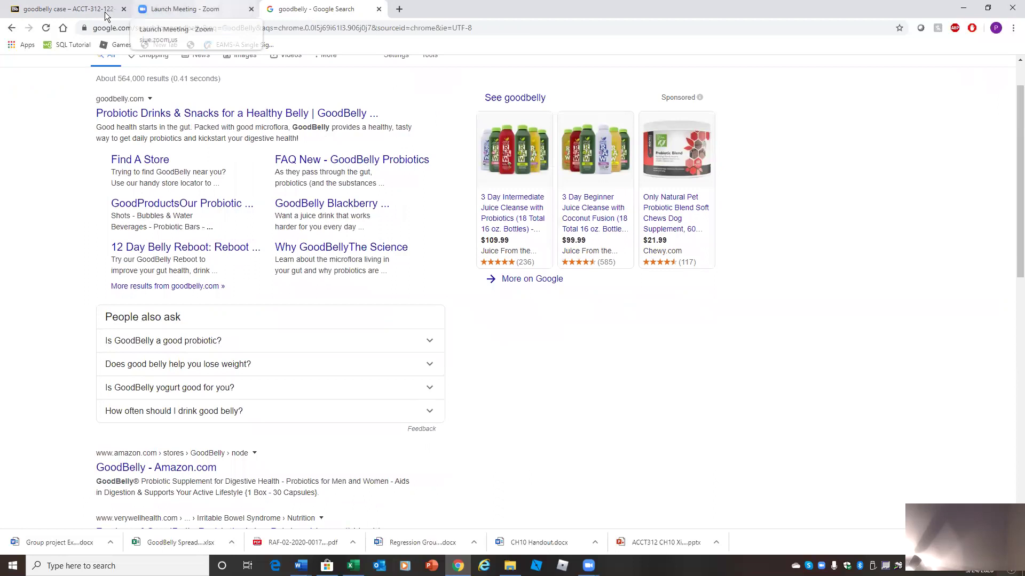
{"action": "left_click", "coordinate": [160, 9]}
{"action": "key", "text": "ctrl+shift+Tab"}
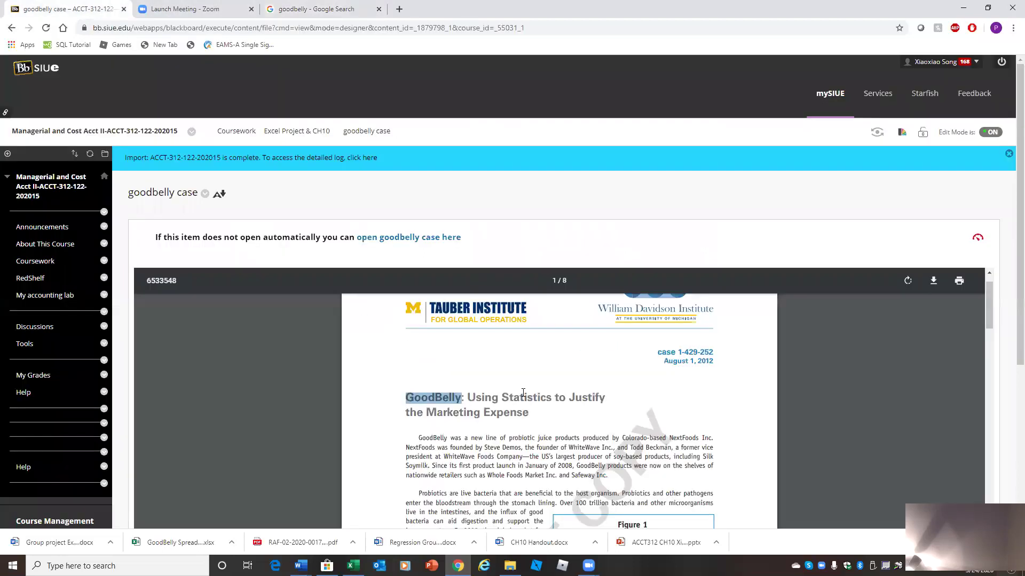
{"action": "scroll", "coordinate": [523, 392], "scroll_direction": "down", "scroll_amount": 3}
{"action": "scroll", "coordinate": [523, 393], "scroll_direction": "down", "scroll_amount": 10}
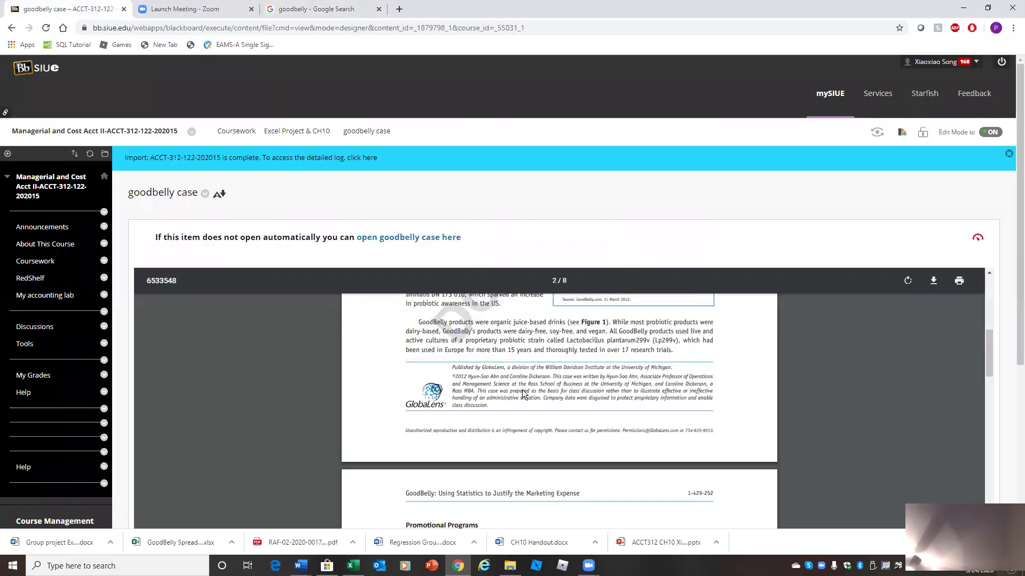
{"action": "scroll", "coordinate": [524, 388], "scroll_direction": "down", "scroll_amount": 5}
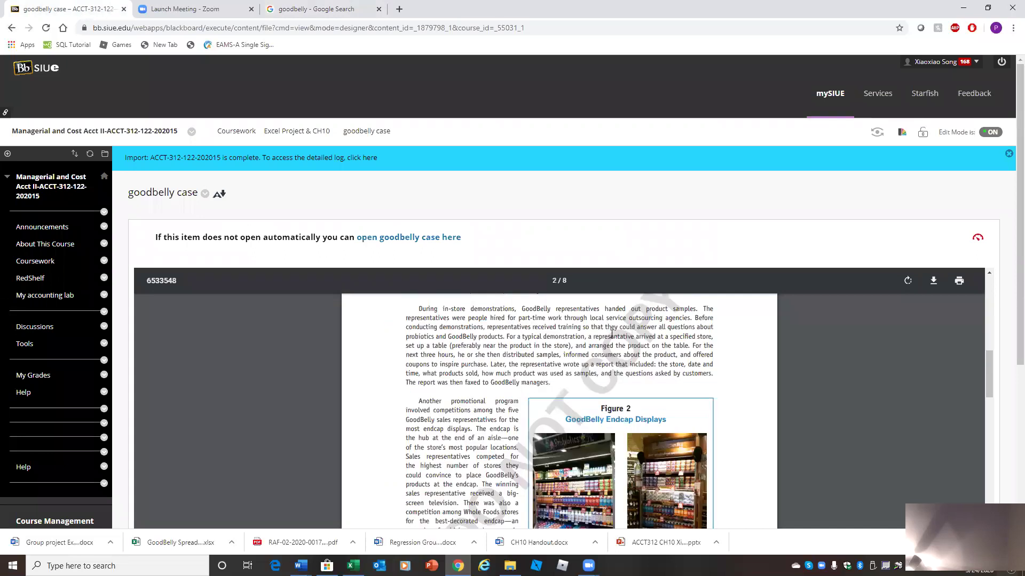
{"action": "scroll", "coordinate": [612, 334], "scroll_direction": "down", "scroll_amount": 4}
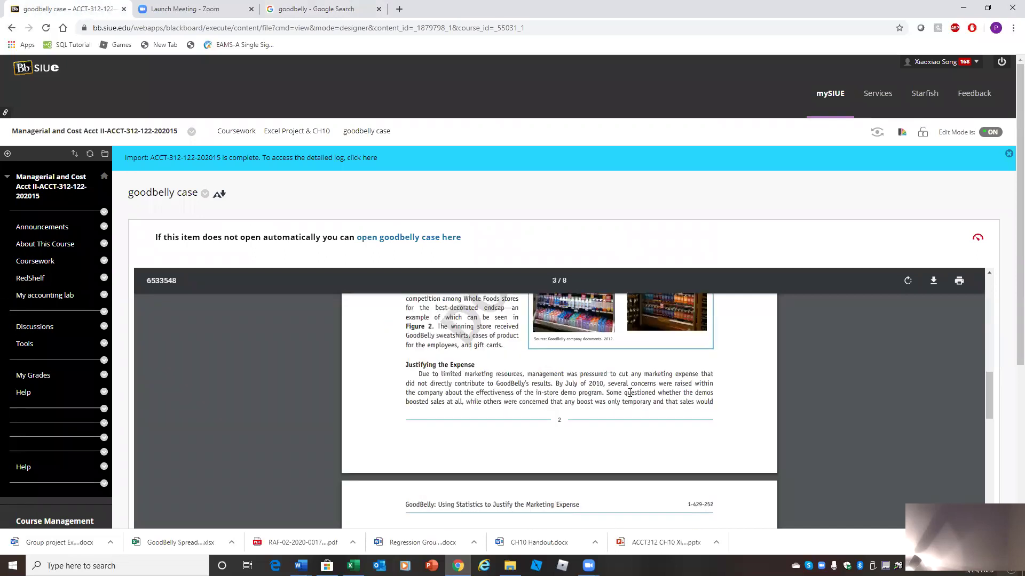
{"action": "scroll", "coordinate": [630, 392], "scroll_direction": "down", "scroll_amount": 5}
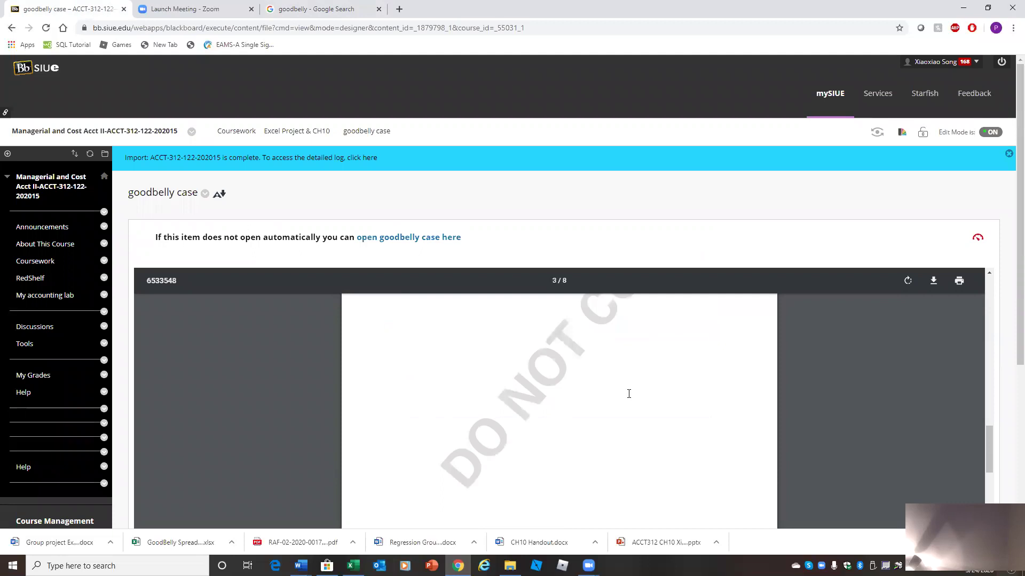
{"action": "scroll", "coordinate": [629, 394], "scroll_direction": "down", "scroll_amount": 5}
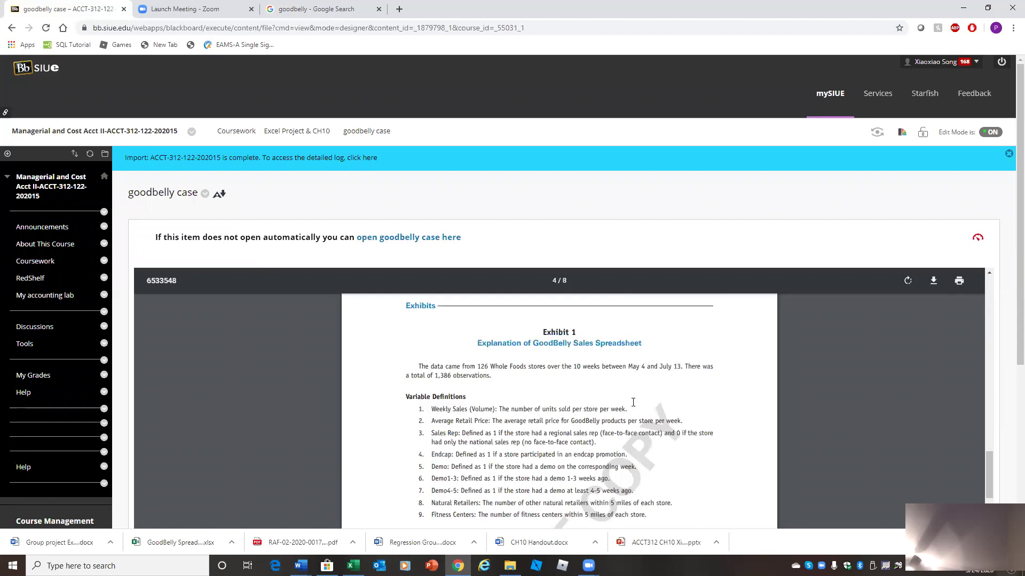
{"action": "triple_click", "coordinate": [634, 405]}
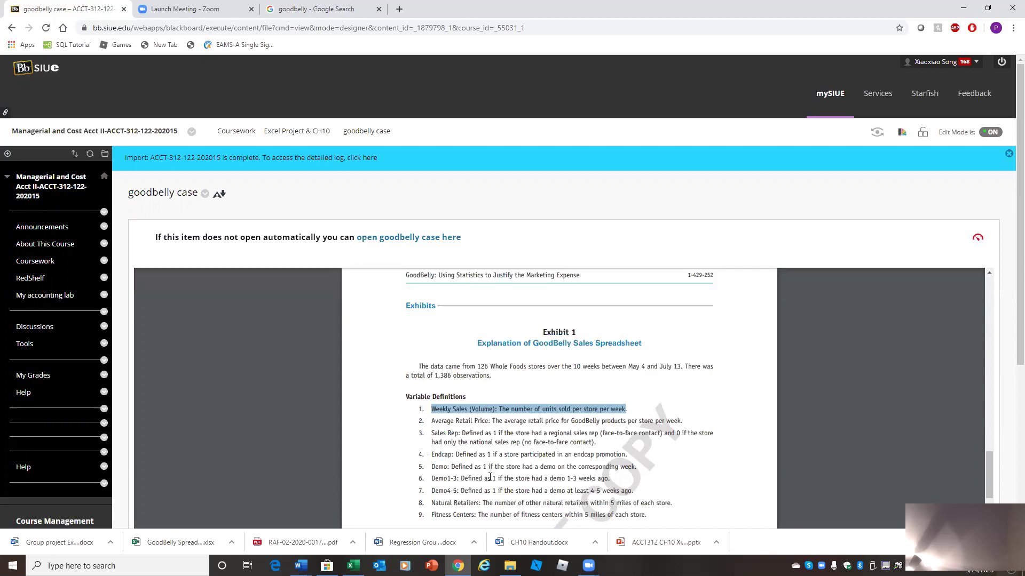
{"action": "scroll", "coordinate": [489, 477], "scroll_direction": "down", "scroll_amount": 2}
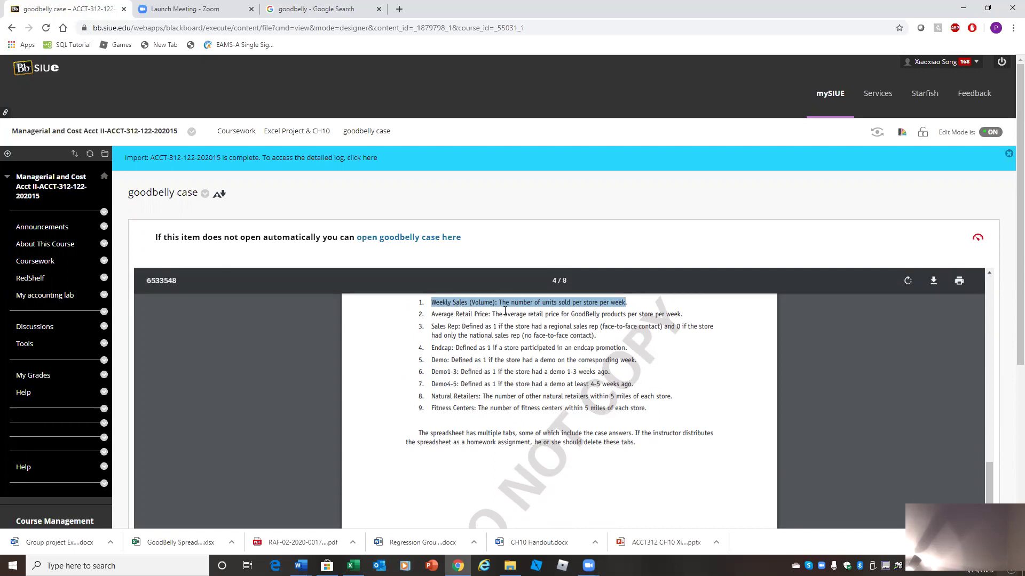
- Return to the Excel Project & CH10 folder, look over its items, and switch to the group project requirements in Word
{"action": "left_click", "coordinate": [273, 134]}
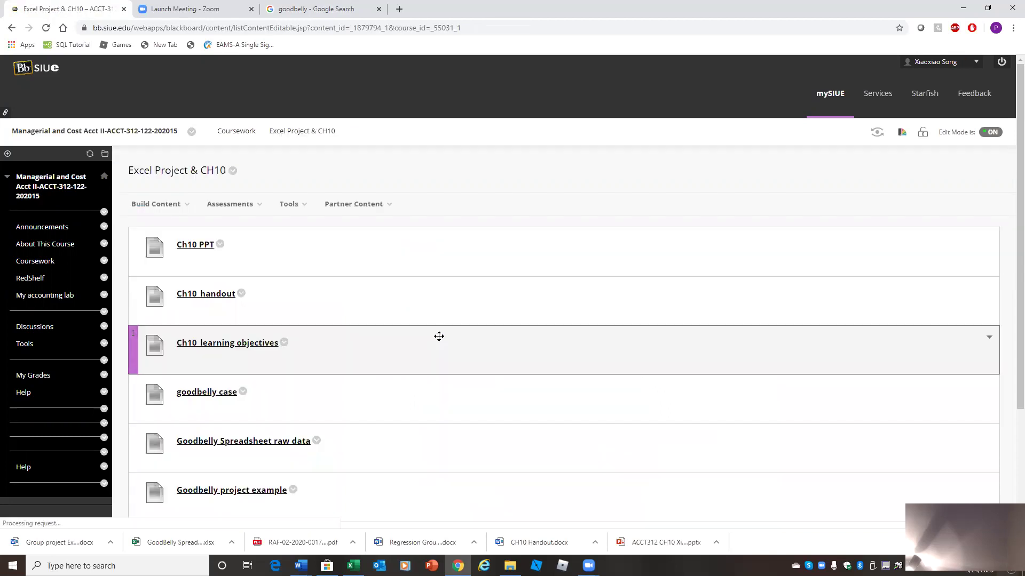
{"action": "scroll", "coordinate": [440, 339], "scroll_direction": "down", "scroll_amount": 3}
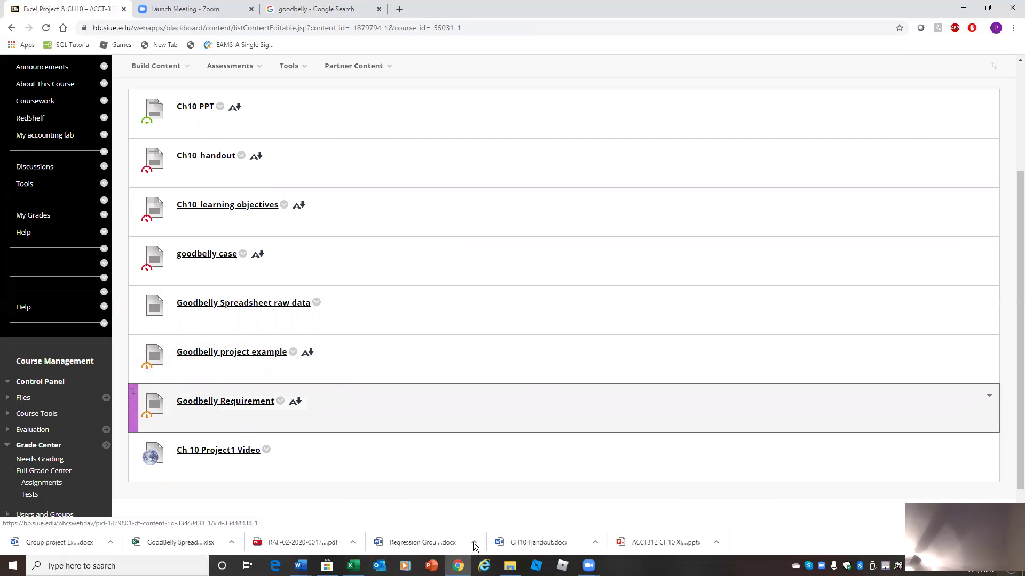
{"action": "key", "text": "alt+Tab"}
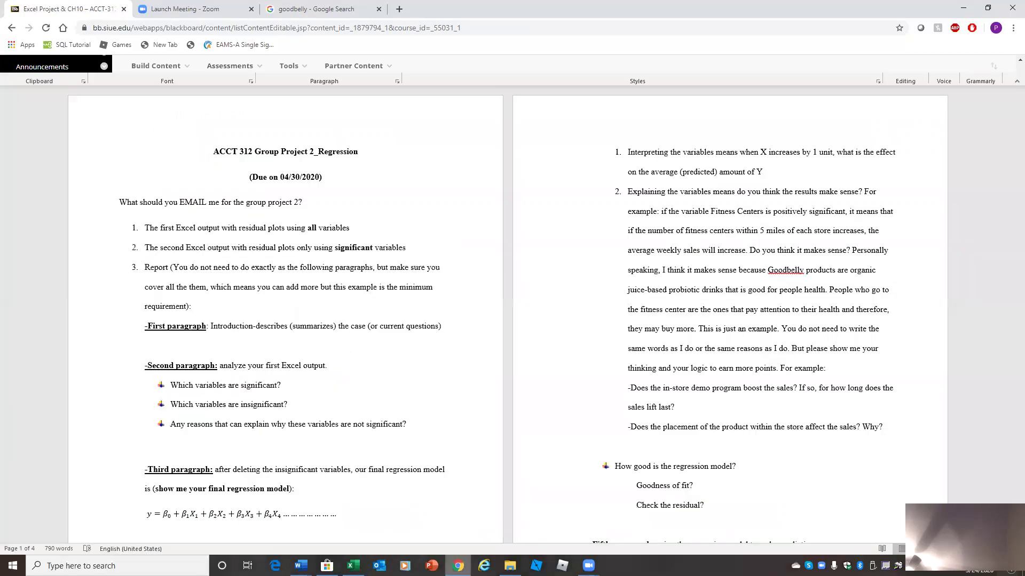
- Switch to the GoodBelly raw data workbook in Excel and examine the Weekly Sales, Sales Rep and Demo definitions by selecting their rows
{"action": "key", "text": "alt+Tab"}
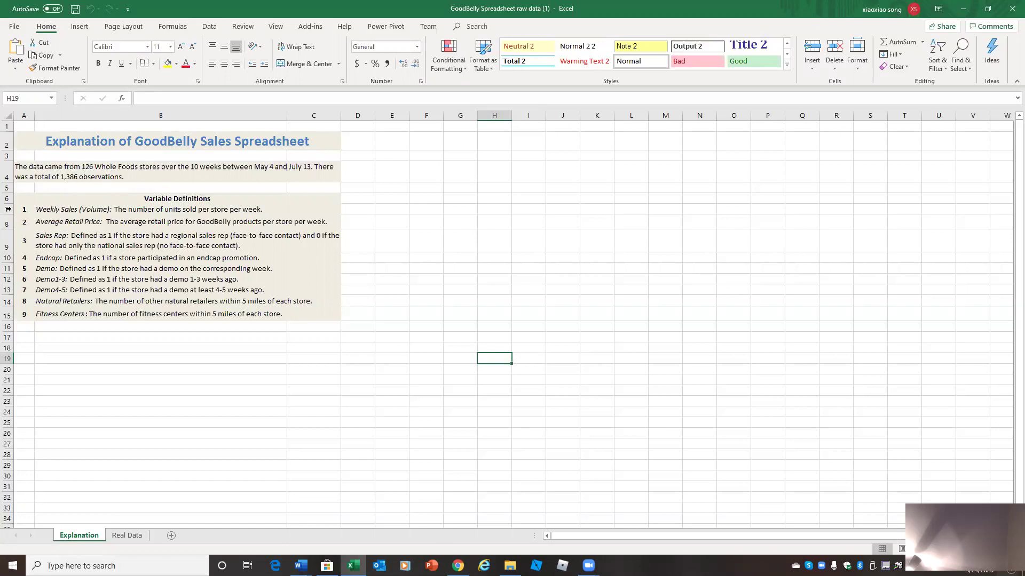
{"action": "left_click", "coordinate": [8, 209]}
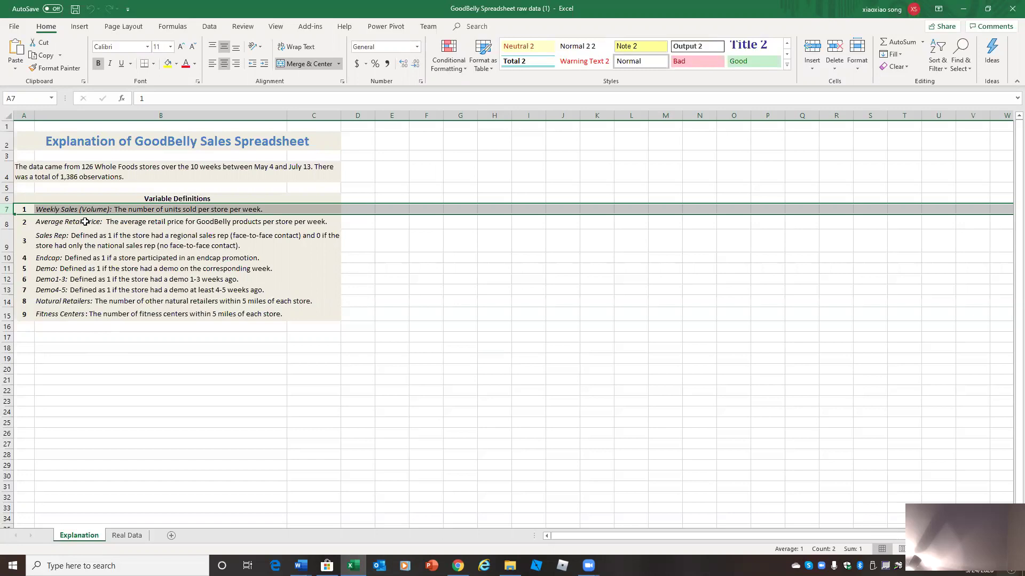
{"action": "left_click", "coordinate": [8, 235]}
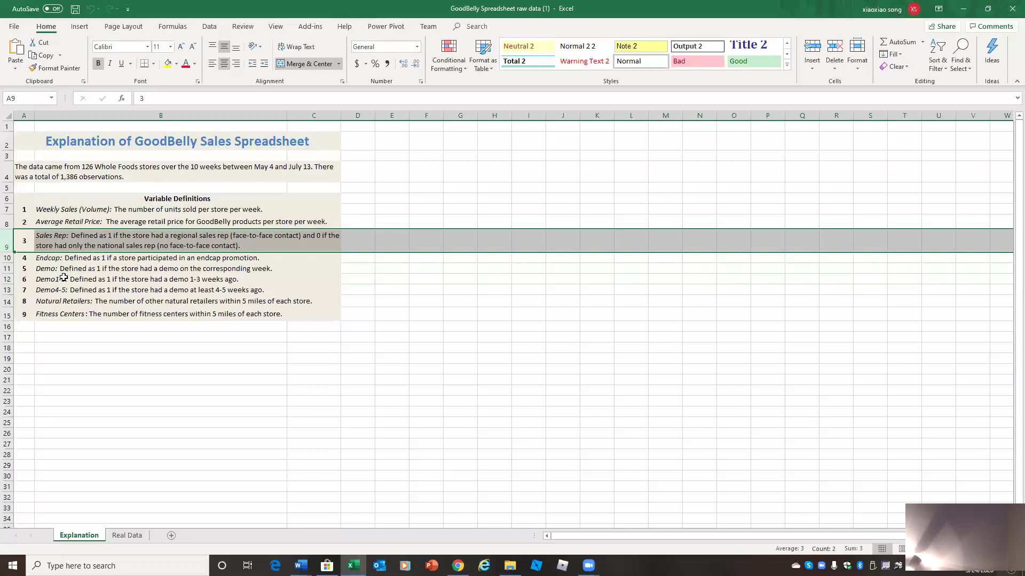
{"action": "left_click", "coordinate": [8, 268]}
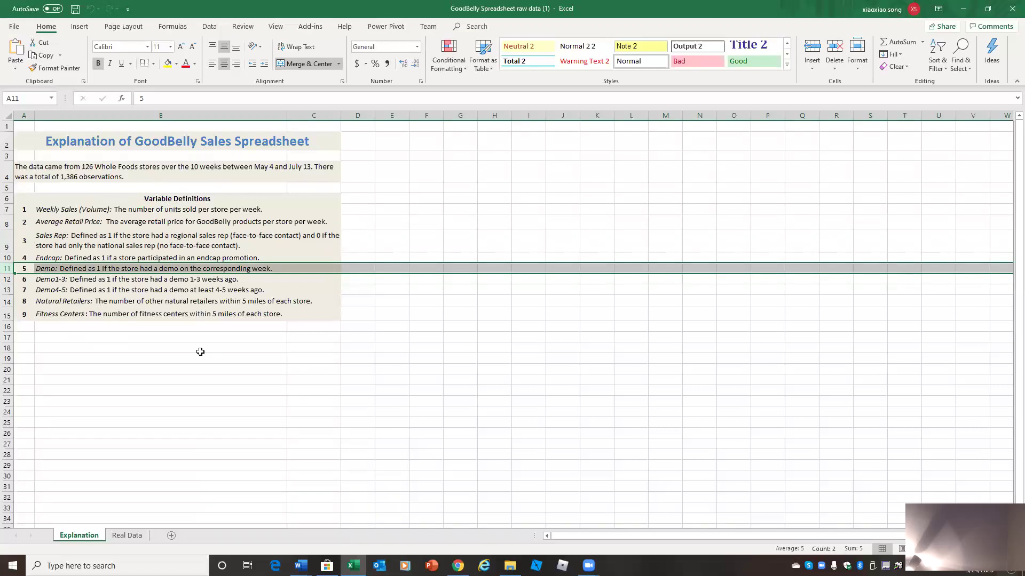
- Show the Real Data sheet, then consult the Regression Group Project Requirements document in Word
{"action": "left_click", "coordinate": [126, 538]}
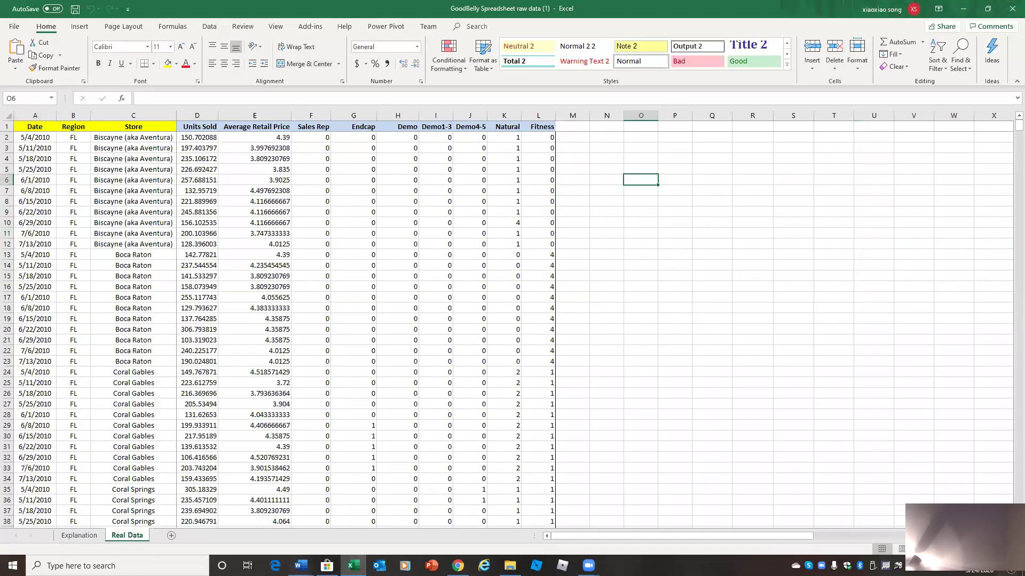
{"action": "left_click", "coordinate": [300, 566]}
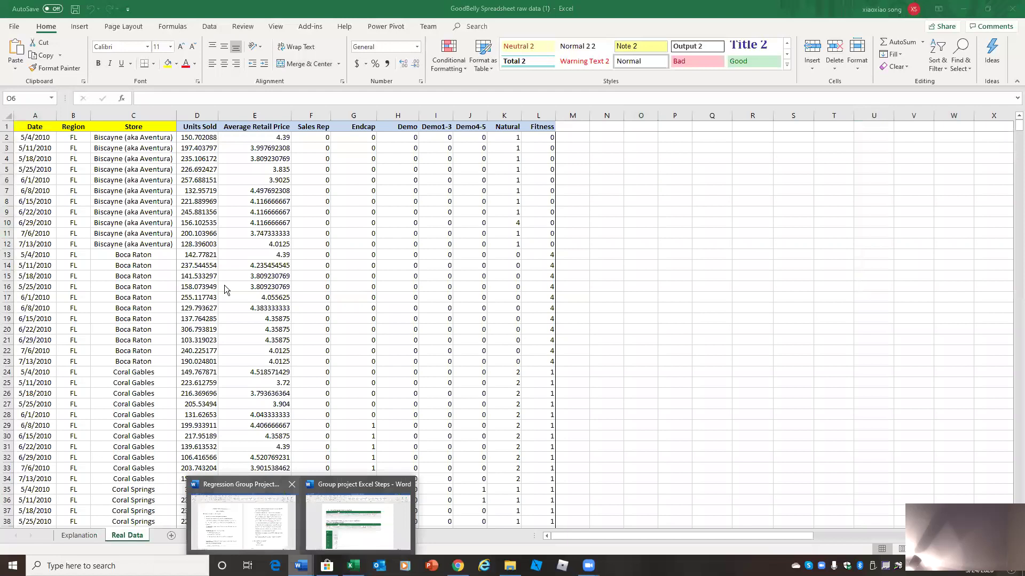
{"action": "left_click", "coordinate": [235, 487]}
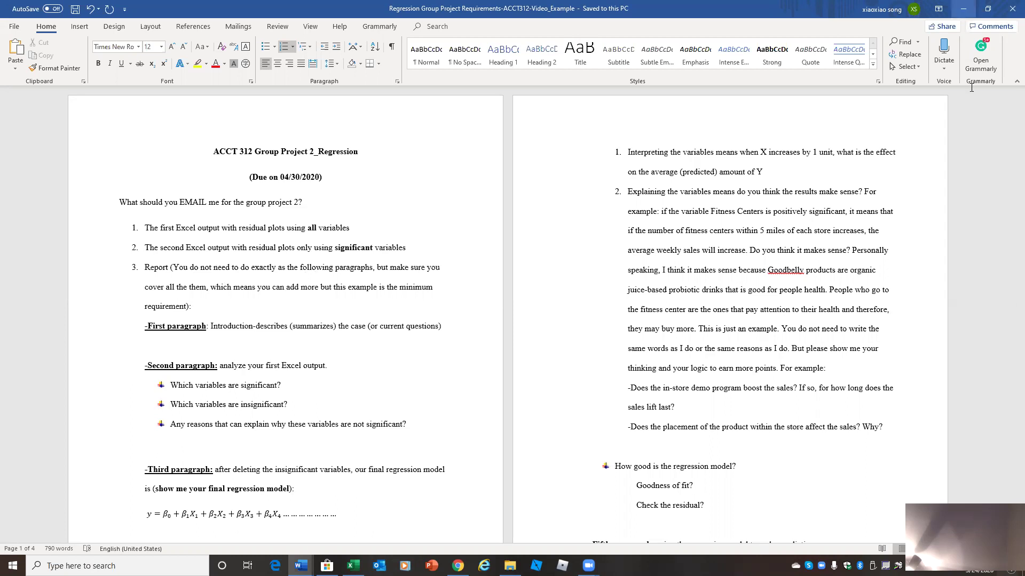
- Back in Excel, select the Units Sold through Fitness columns (D to L) on the Real Data sheet and display the data commands
{"action": "key", "text": "alt+Tab"}
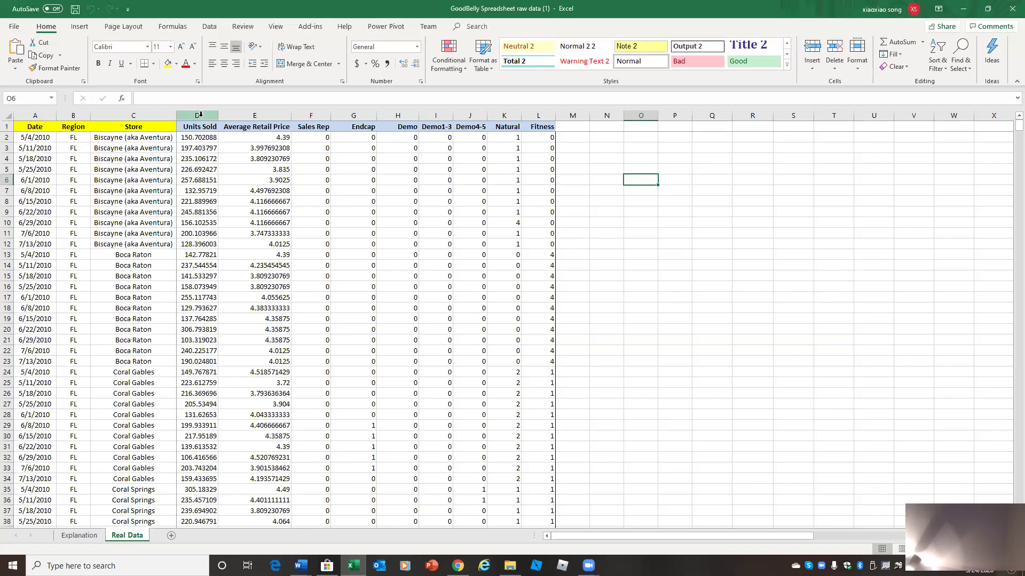
{"action": "left_click_drag", "start_coordinate": [203, 113], "coordinate": [540, 113]}
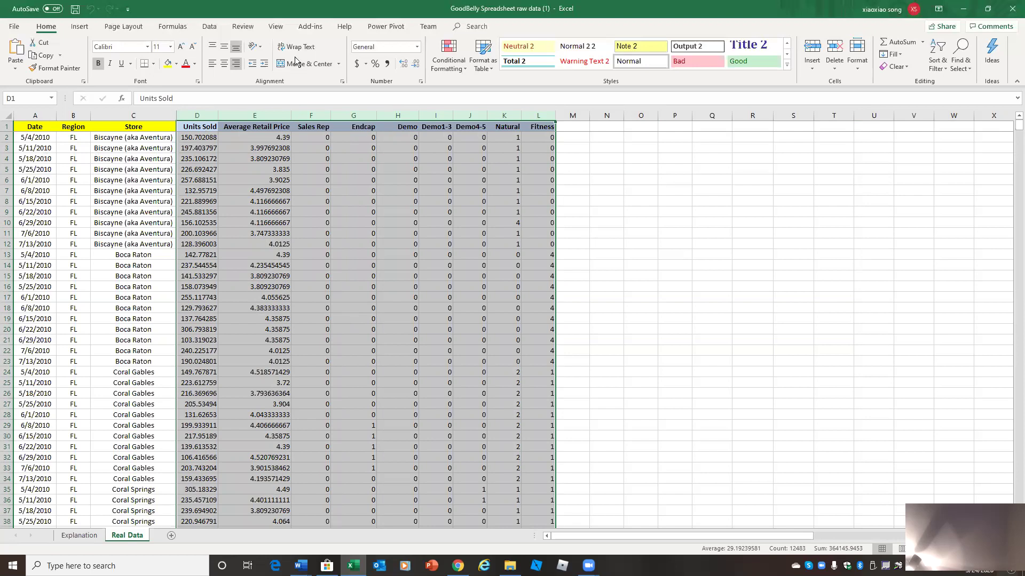
{"action": "left_click", "coordinate": [208, 26]}
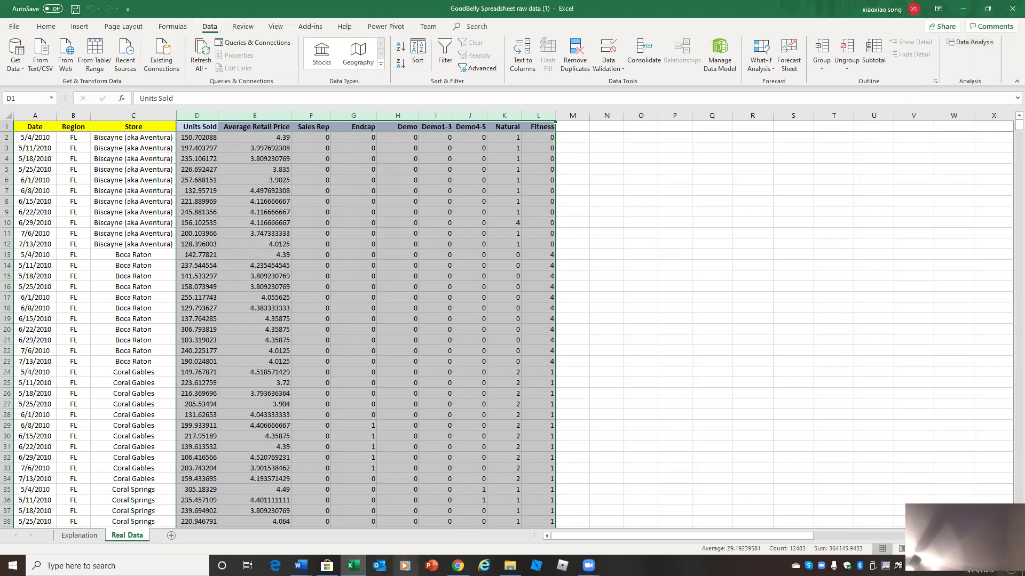
- Switch to the Group project Excel Steps document in Word to view the regression analysis instructions
{"action": "left_click", "coordinate": [301, 565]}
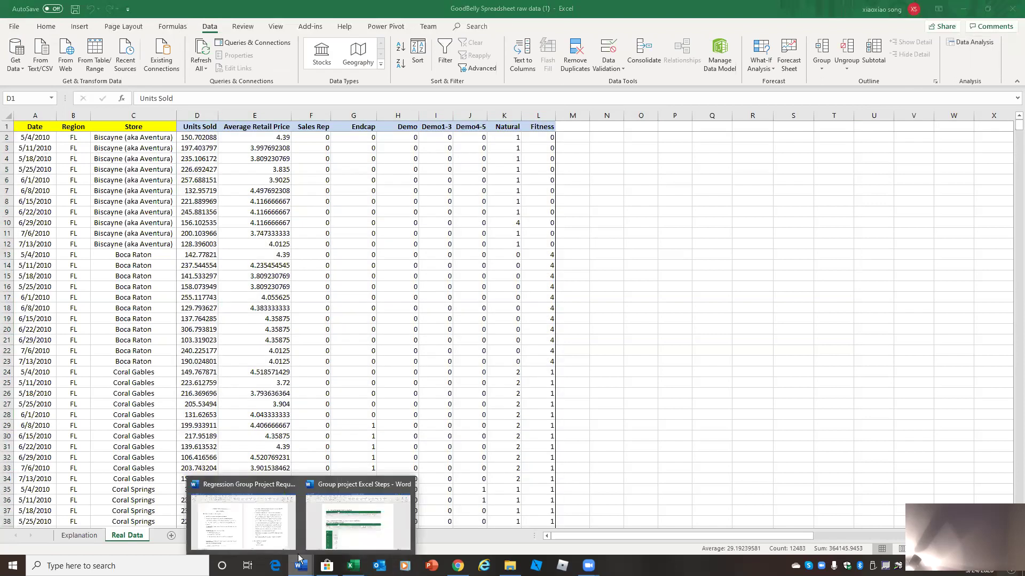
{"action": "left_click", "coordinate": [333, 490]}
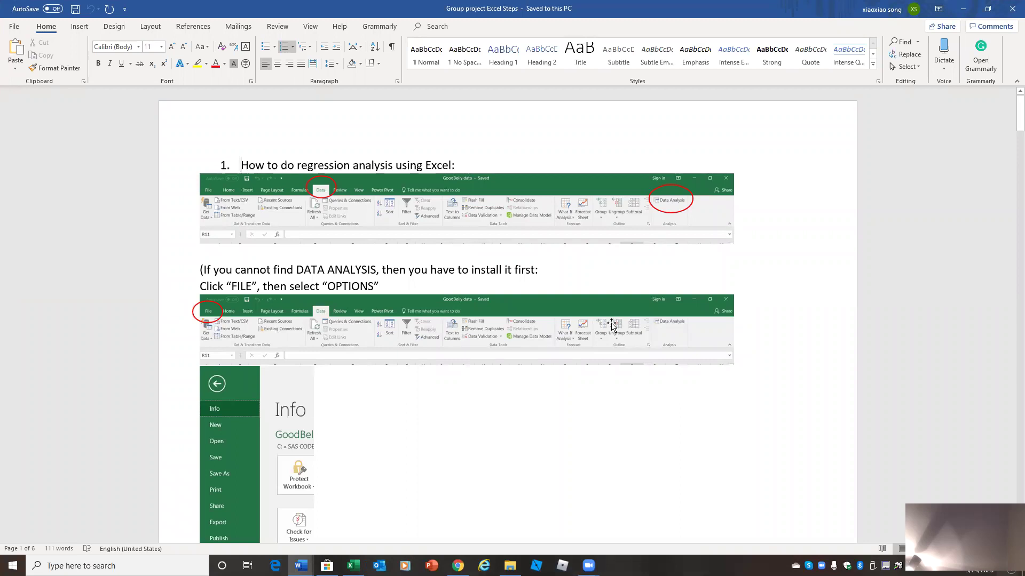
- Read through the Group project Excel Steps instructions for installing the Analysis ToolPak add-in
{"action": "scroll", "coordinate": [612, 323], "scroll_direction": "down", "scroll_amount": 2}
{"action": "scroll", "coordinate": [613, 323], "scroll_direction": "down", "scroll_amount": 6}
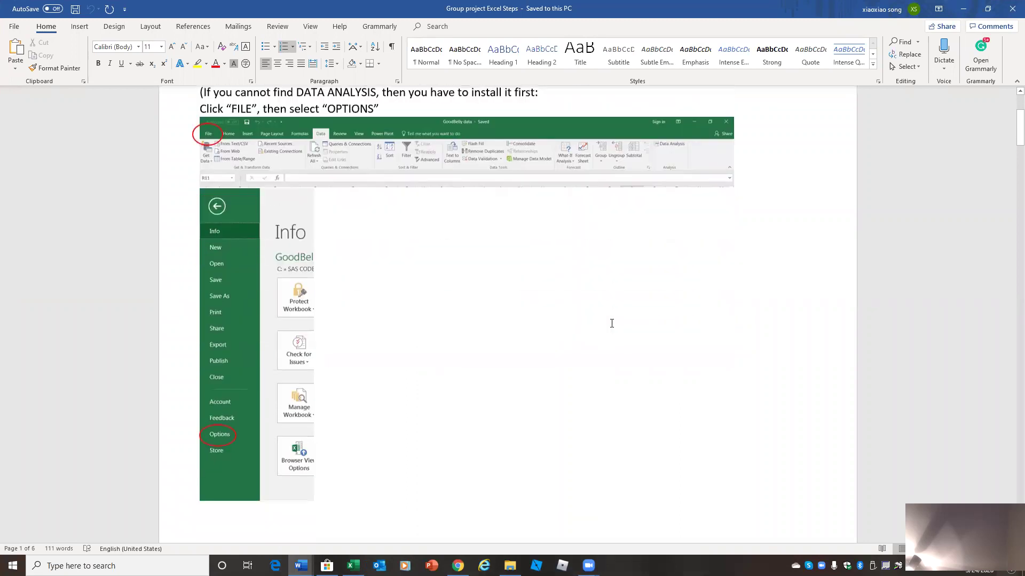
{"action": "scroll", "coordinate": [610, 323], "scroll_direction": "up", "scroll_amount": 8}
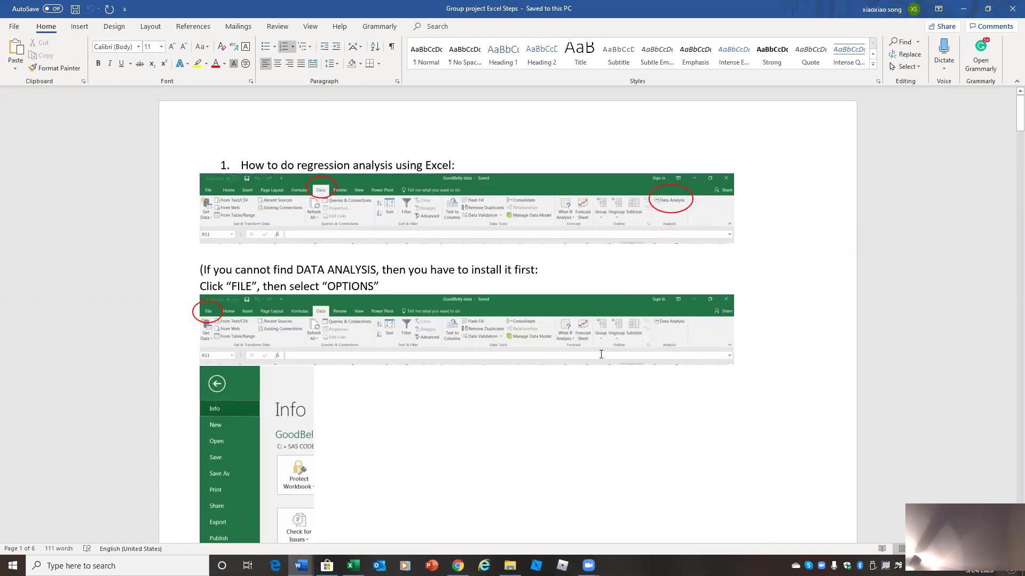
{"action": "scroll", "coordinate": [601, 355], "scroll_direction": "down", "scroll_amount": 11}
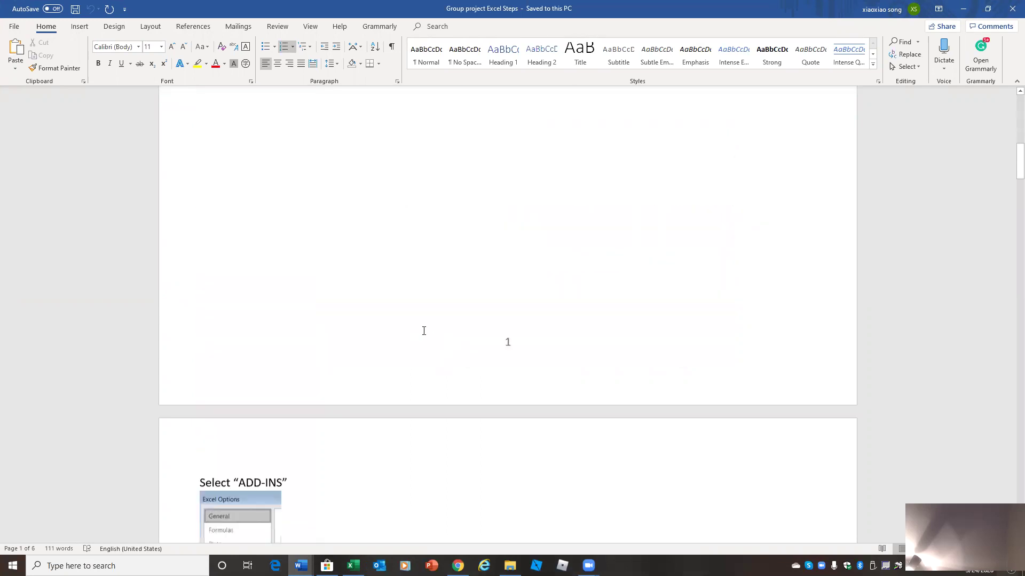
{"action": "scroll", "coordinate": [430, 335], "scroll_direction": "down", "scroll_amount": 9}
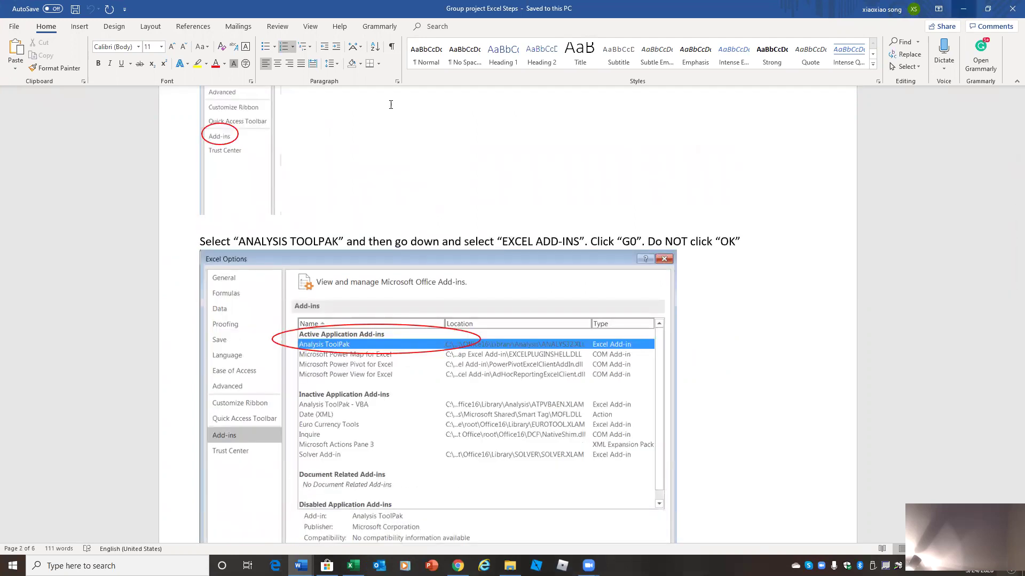
- Switch back to the GoodBelly raw data workbook in Excel and start the Regression tool from Data Analysis
{"action": "key", "text": "alt+Tab"}
{"action": "left_click_drag", "start_coordinate": [352, 123], "coordinate": [539, 131]}
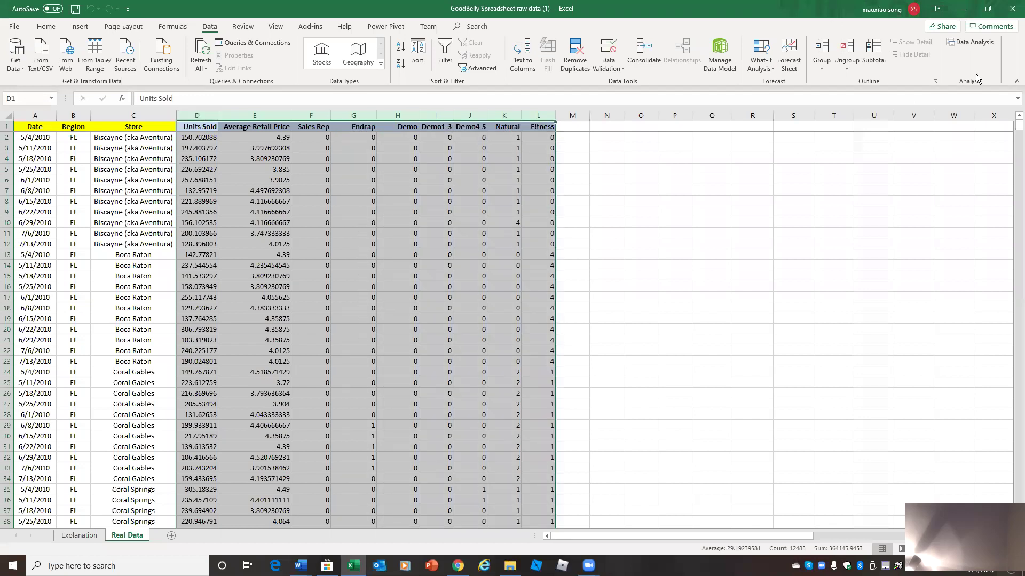
{"action": "left_click", "coordinate": [971, 42]}
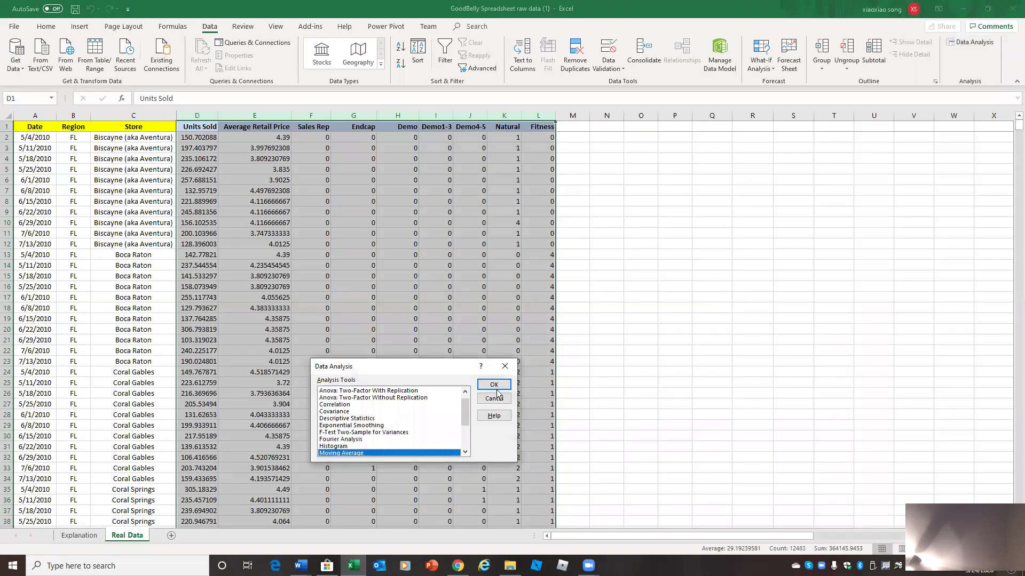
{"action": "scroll", "coordinate": [462, 434], "scroll_direction": "down", "scroll_amount": 2}
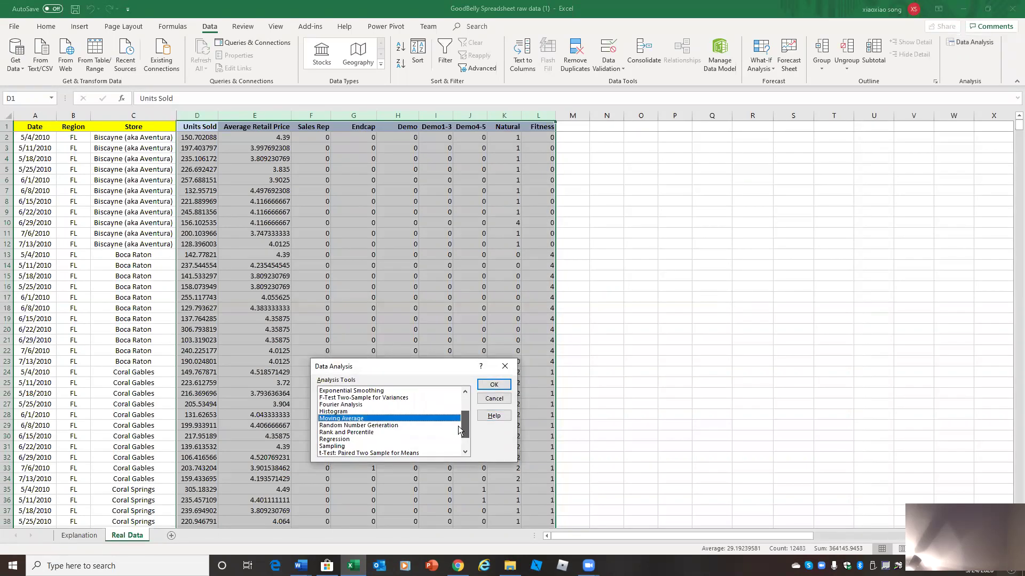
{"action": "scroll", "coordinate": [458, 435], "scroll_direction": "down", "scroll_amount": 1}
{"action": "left_click", "coordinate": [343, 432]}
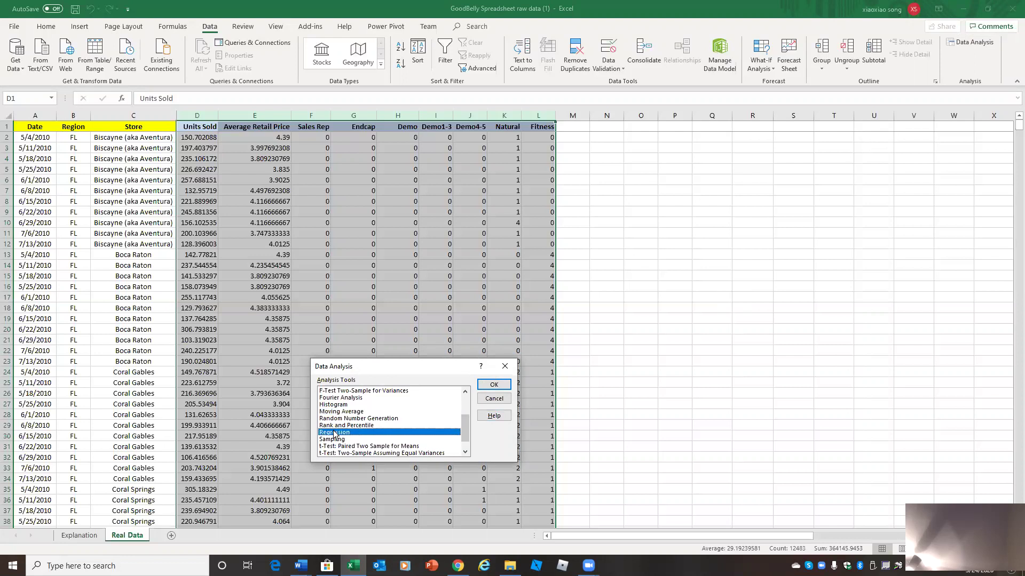
{"action": "left_click", "coordinate": [491, 387]}
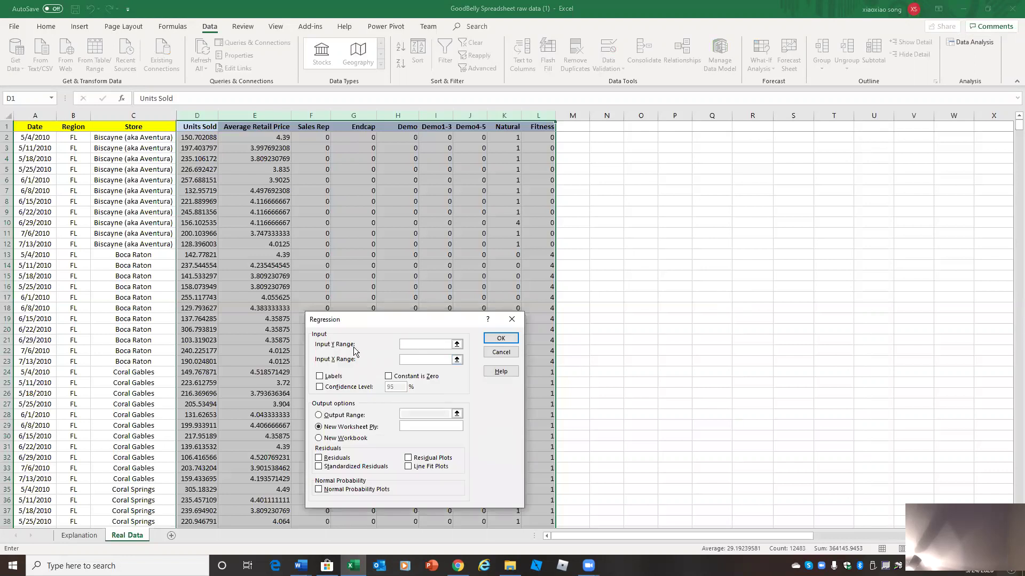
- Set the regression's Input Y Range to $D$1:$D$1387 and its Input X Range to $E$1:$L$1387
{"action": "left_click", "coordinate": [194, 134]}
{"action": "left_click", "coordinate": [200, 116]}
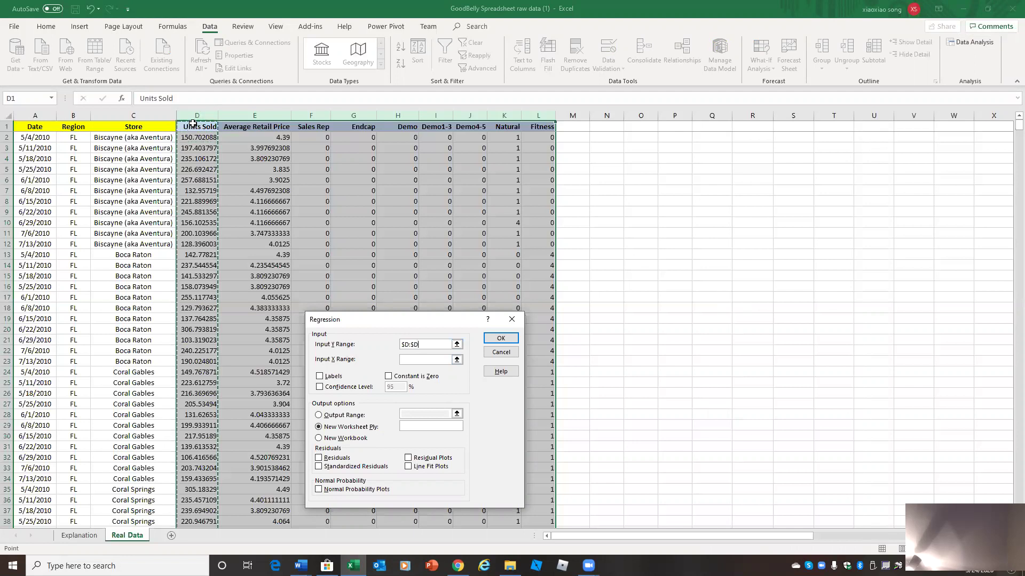
{"action": "left_click_drag", "start_coordinate": [197, 127], "coordinate": [218, 511]}
{"action": "left_click", "coordinate": [451, 360]}
{"action": "left_click_drag", "start_coordinate": [552, 511], "coordinate": [238, 99]}
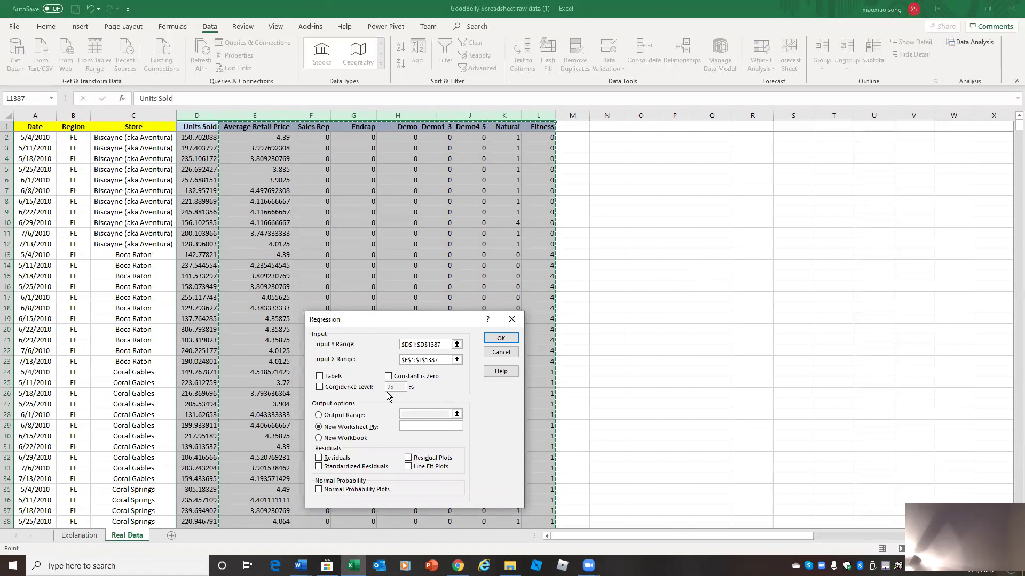
- Enable Labels, the 95% Confidence Level, Residuals and Residual Plots, and send the regression output to a new workbook
{"action": "left_click", "coordinate": [318, 377]}
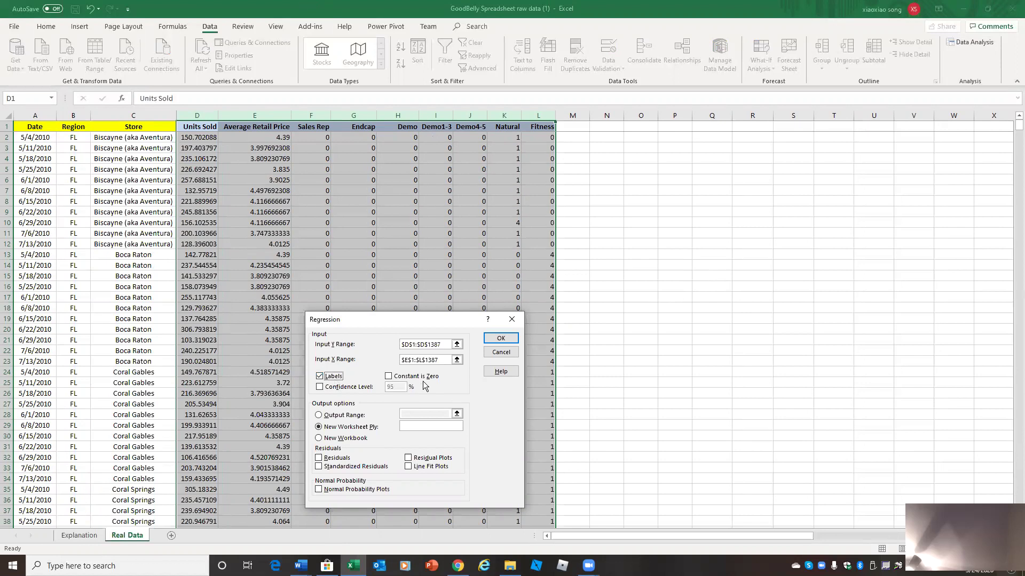
{"action": "left_click", "coordinate": [330, 389]}
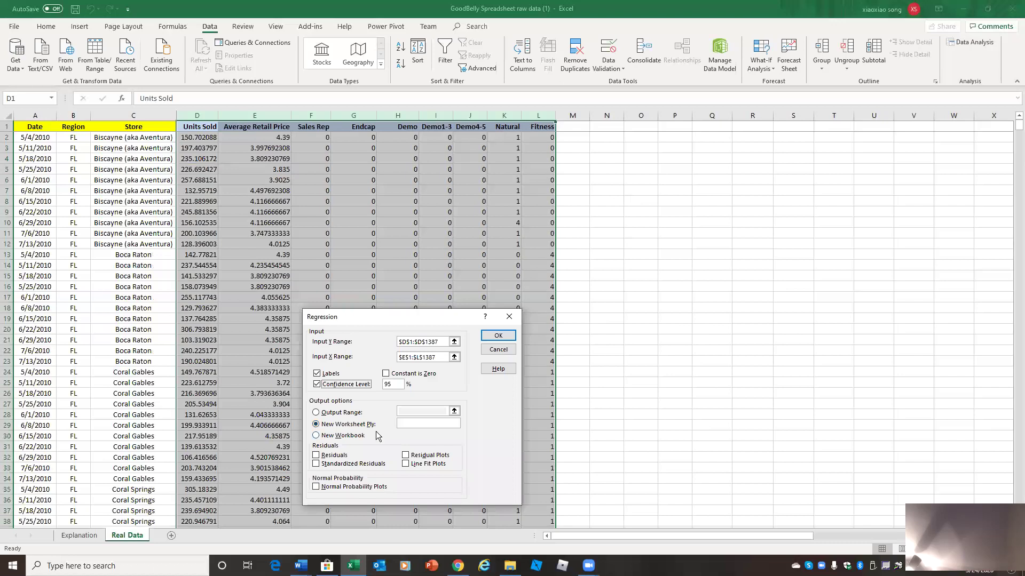
{"action": "left_click", "coordinate": [353, 438]}
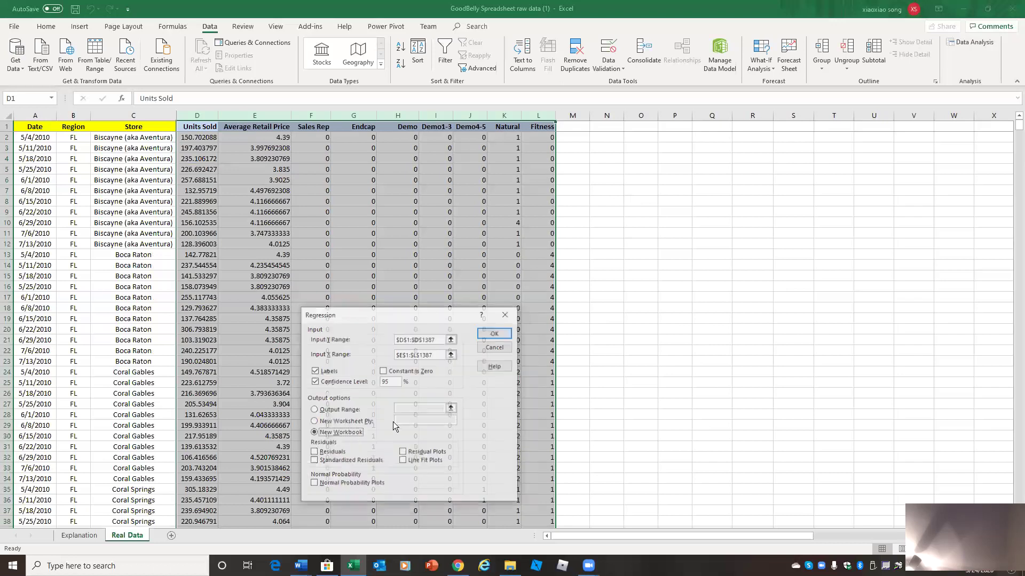
{"action": "left_click", "coordinate": [313, 453]}
{"action": "left_click", "coordinate": [402, 453]}
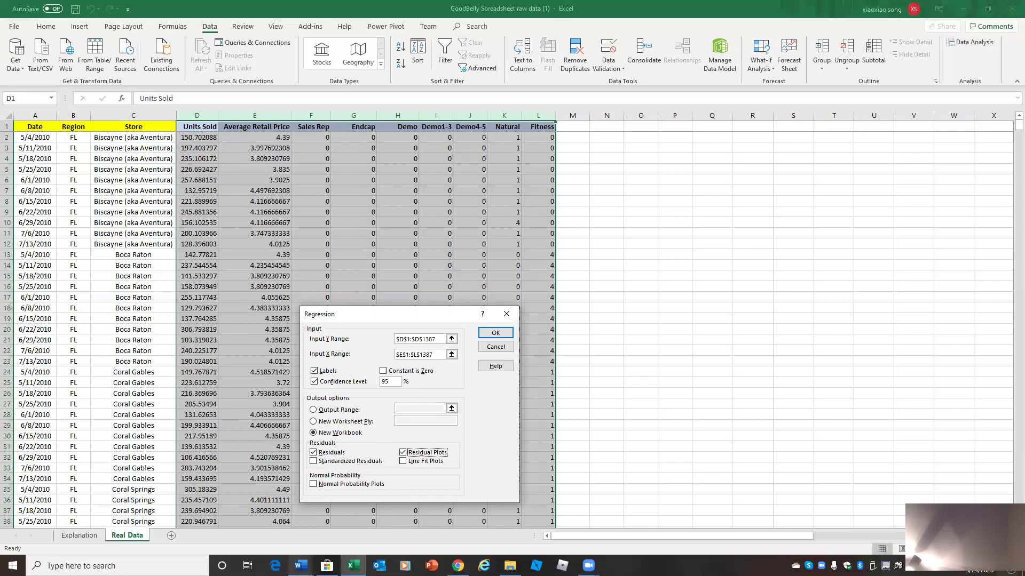
- Check the regression settings against the Group project Excel Steps document in Word, and run the regression back in Excel
{"action": "mouse_move", "coordinate": [300, 566]}
{"action": "left_click", "coordinate": [390, 515]}
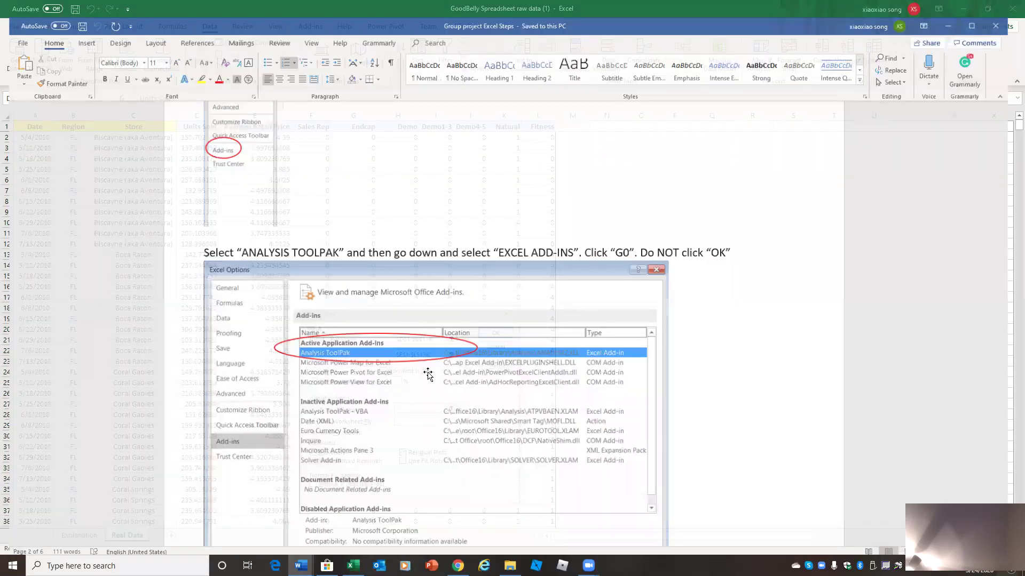
{"action": "scroll", "coordinate": [479, 365], "scroll_direction": "down", "scroll_amount": 15}
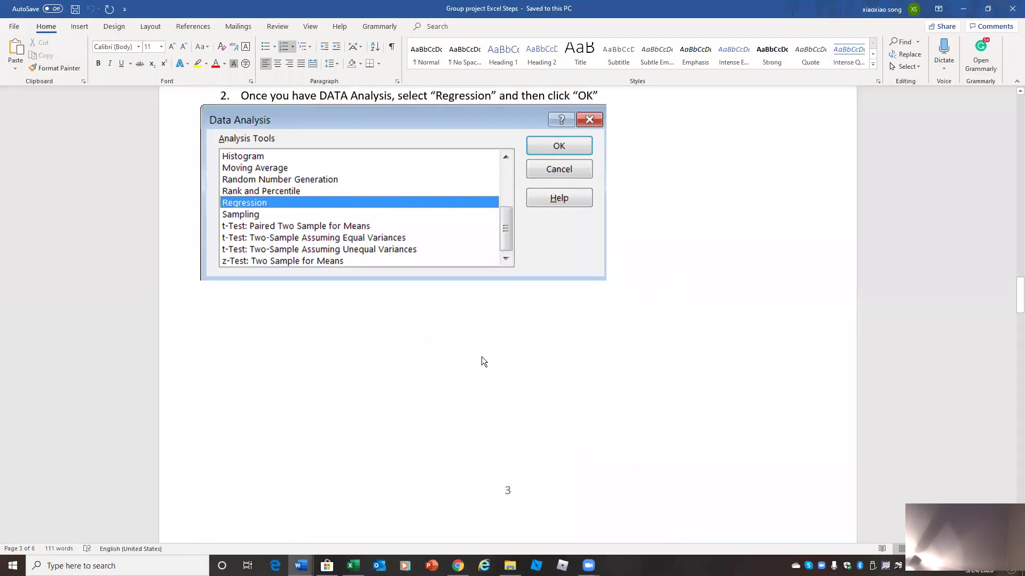
{"action": "scroll", "coordinate": [482, 360], "scroll_direction": "down", "scroll_amount": 1}
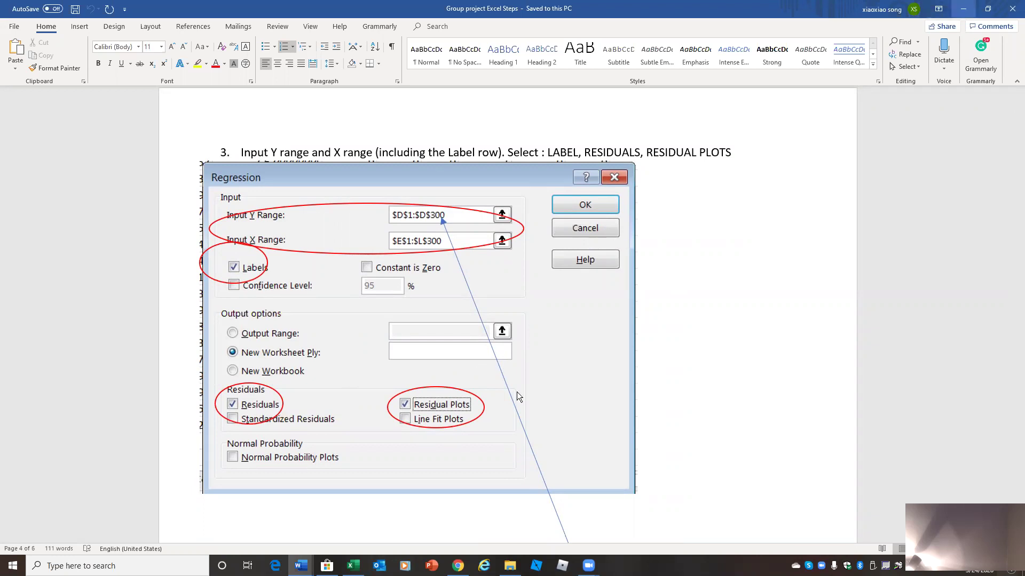
{"action": "key", "text": "alt+Tab"}
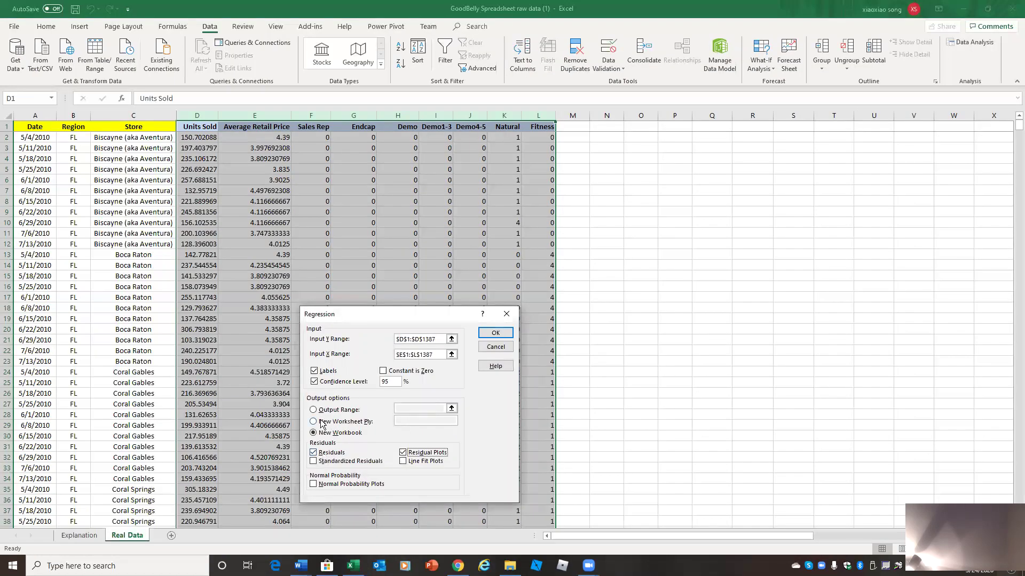
{"action": "left_click", "coordinate": [496, 334]}
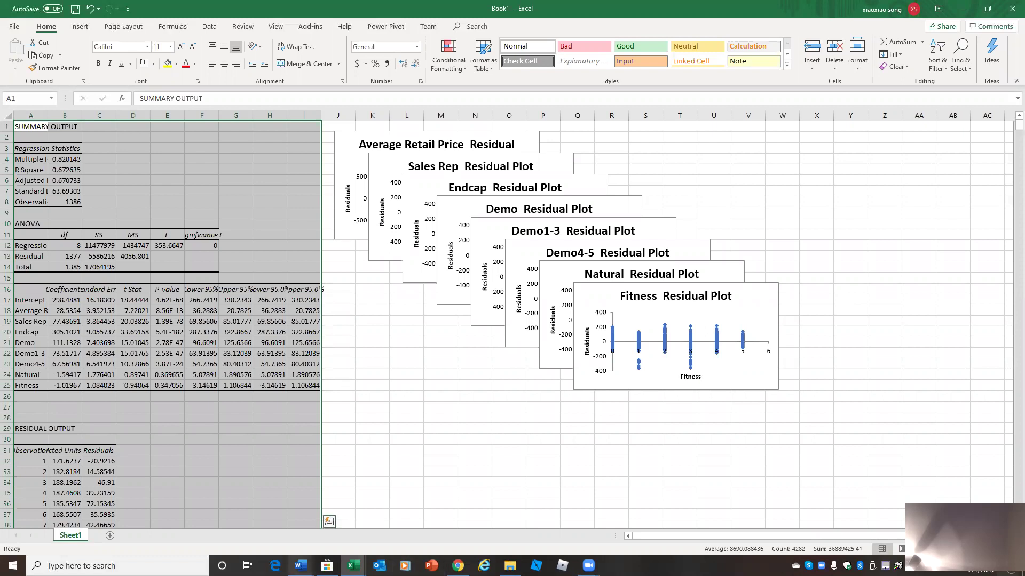
- Switch to the Group project Excel Steps document in Word and examine the example summary output
{"action": "left_click", "coordinate": [301, 566]}
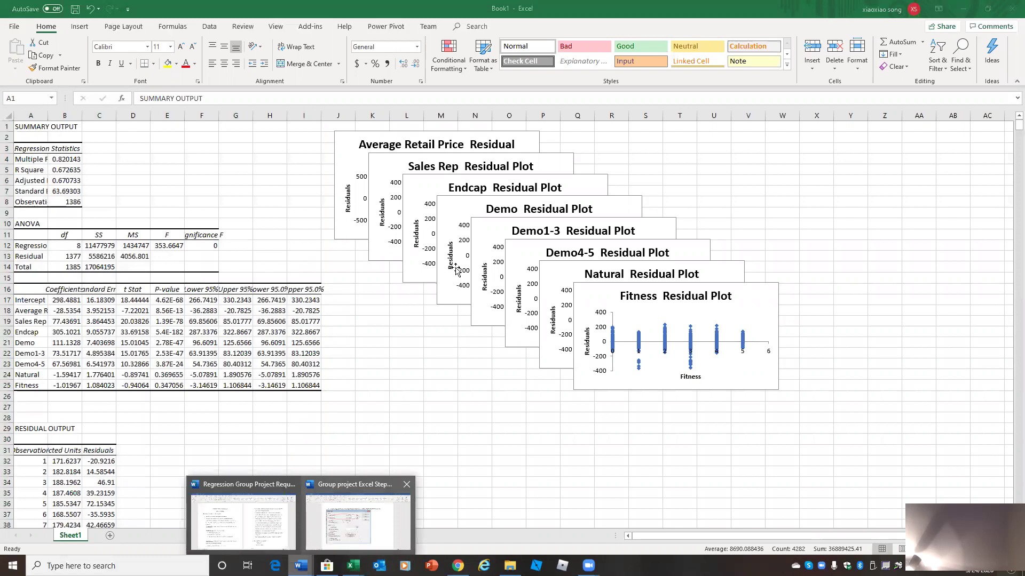
{"action": "left_click", "coordinate": [350, 489]}
{"action": "scroll", "coordinate": [748, 297], "scroll_direction": "down", "scroll_amount": 10}
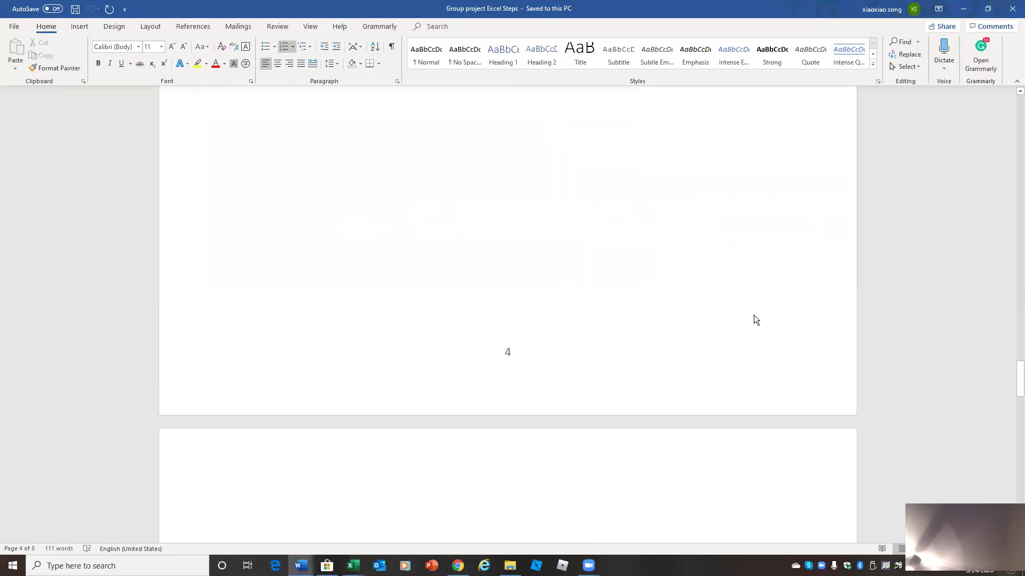
{"action": "scroll", "coordinate": [432, 285], "scroll_direction": "down", "scroll_amount": 1}
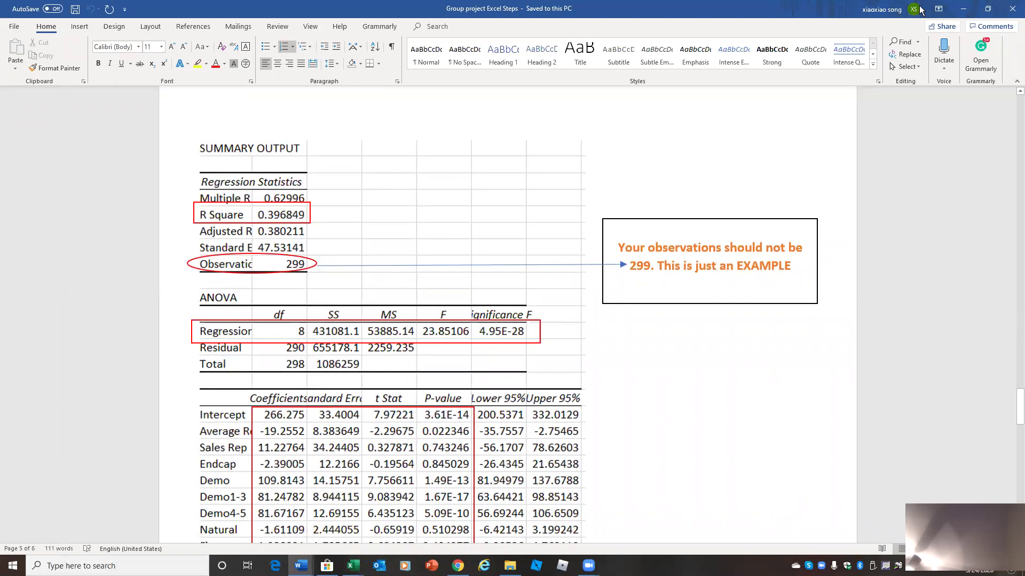
- Back in Excel, compare the Observations value in the regression output with the data description on the raw data workbook's Explanation sheet
{"action": "key", "text": "alt+Tab"}
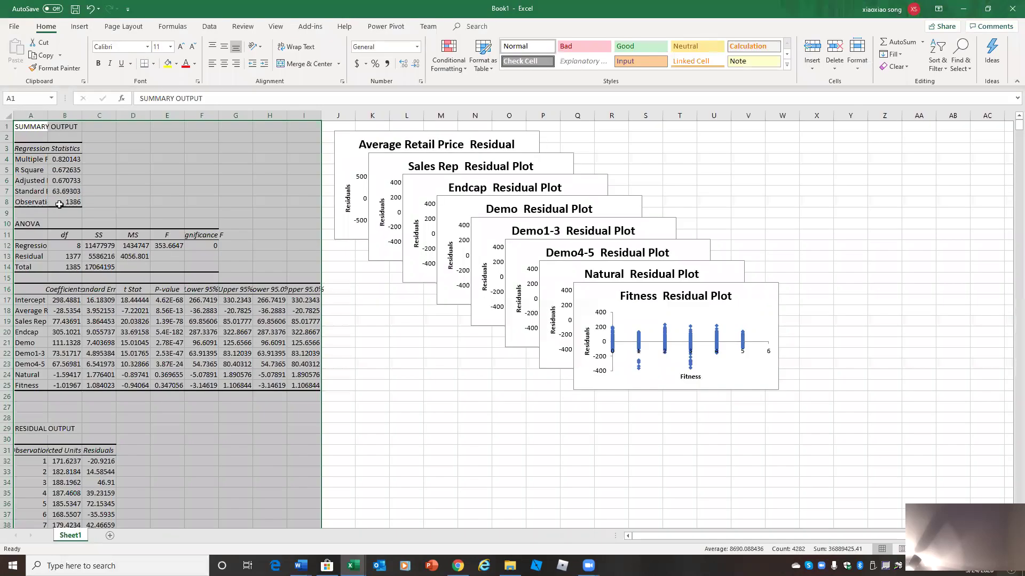
{"action": "left_click", "coordinate": [60, 204]}
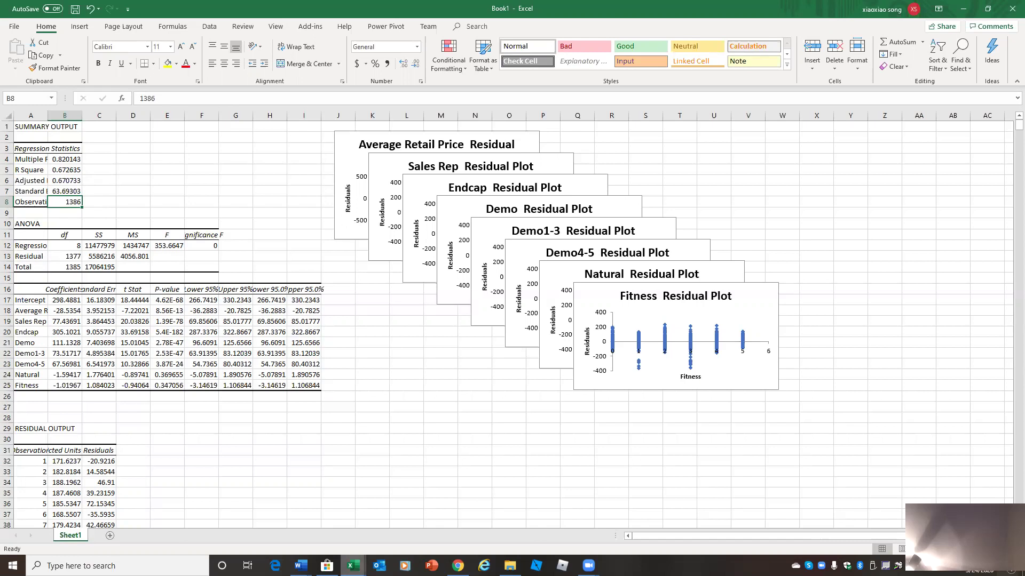
{"action": "left_click", "coordinate": [353, 566]}
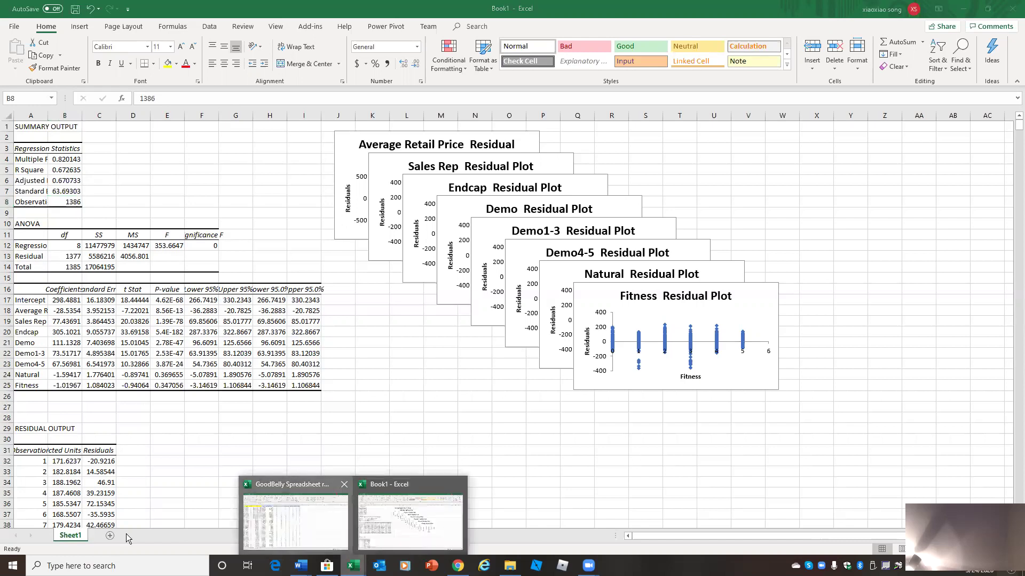
{"action": "left_click", "coordinate": [295, 518]}
{"action": "left_click", "coordinate": [79, 535]}
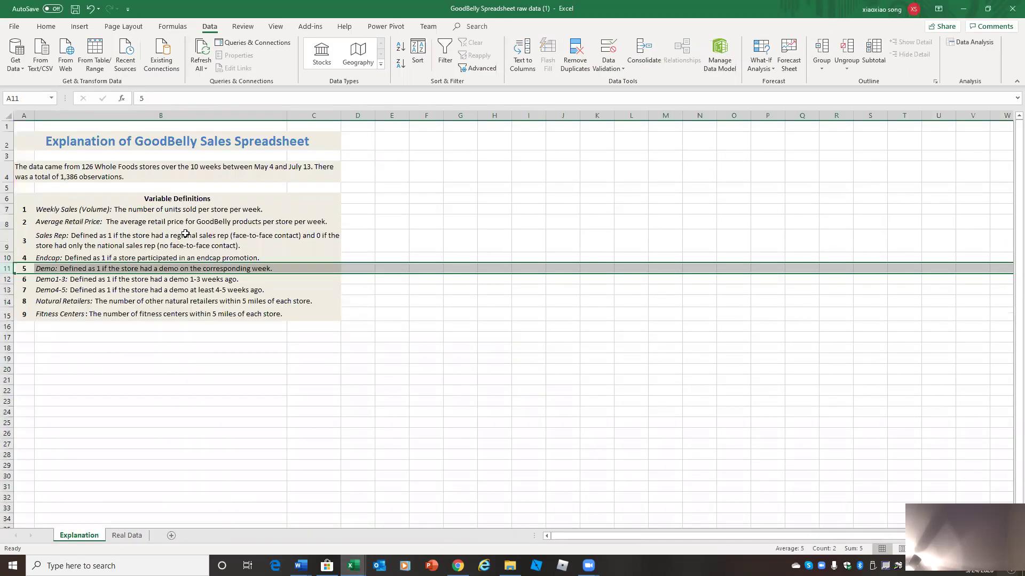
{"action": "left_click", "coordinate": [68, 179]}
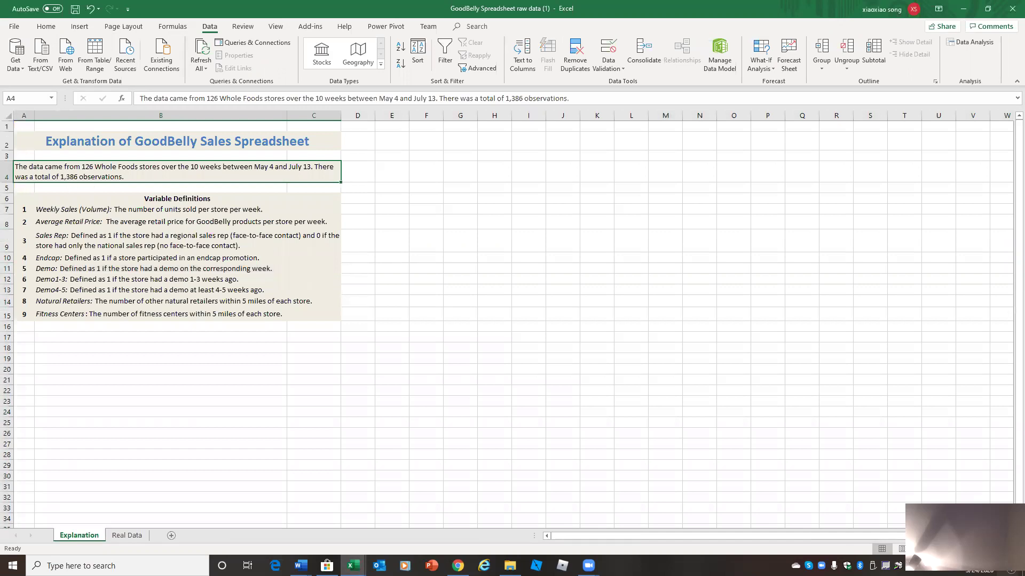
- Return to the regression output workbook and widen column A to fit its labels
{"action": "left_click", "coordinate": [380, 499]}
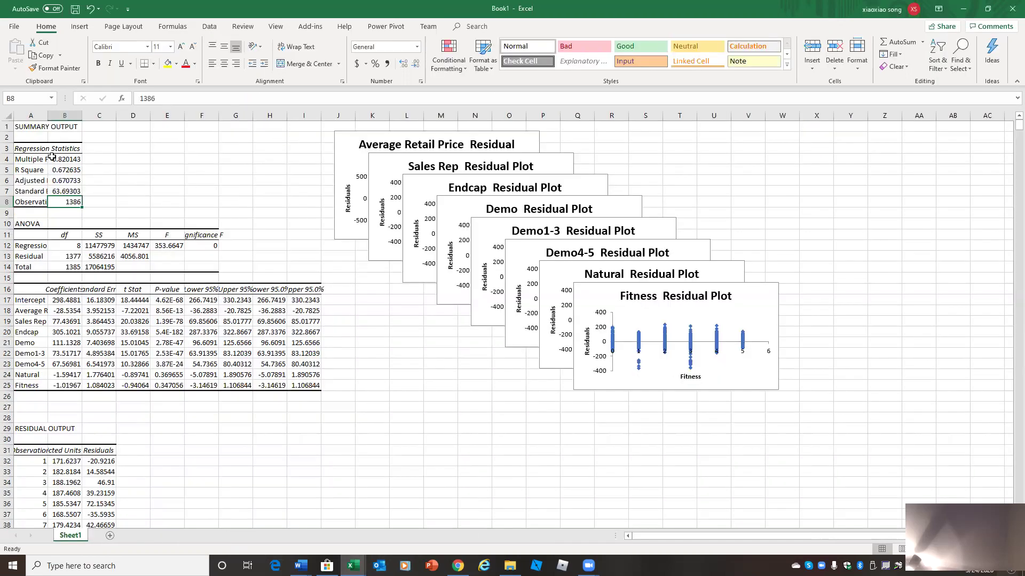
{"action": "left_click_drag", "start_coordinate": [81, 114], "coordinate": [84, 116]}
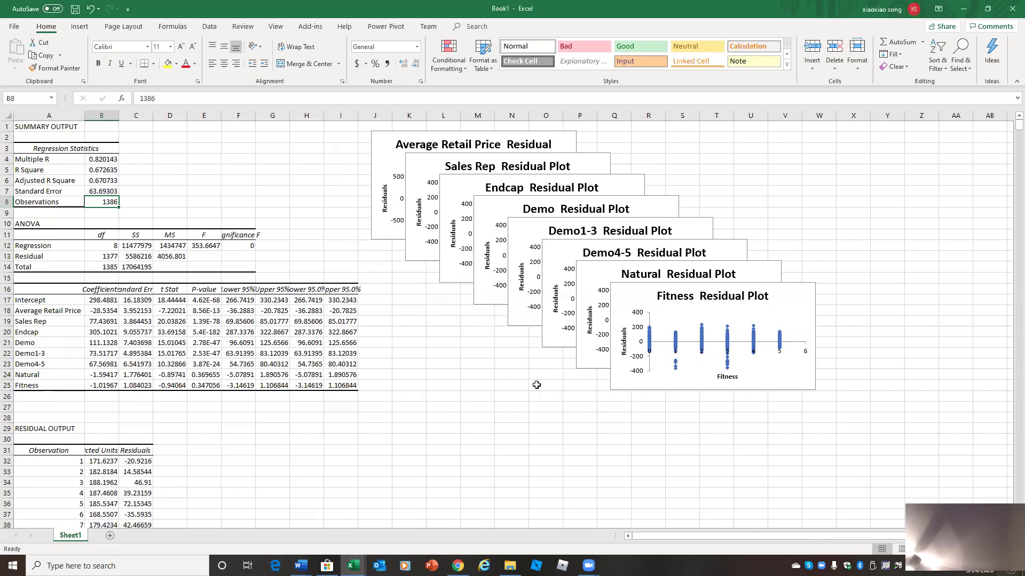
{"action": "mouse_move", "coordinate": [1014, 128]}
{"action": "left_mouse_down"}
{"action": "mouse_move", "coordinate": [1017, 294]}
{"action": "mouse_move", "coordinate": [1016, 124]}
{"action": "left_mouse_up"}
- Spread the overlapping residual plots apart across the sheet, leaving the Average Retail Price plot in place, and deselect the charts
{"action": "left_click", "coordinate": [640, 290]}
{"action": "left_click_drag", "start_coordinate": [644, 280], "coordinate": [509, 411]}
{"action": "left_click_drag", "start_coordinate": [604, 271], "coordinate": [914, 332]}
{"action": "left_click_drag", "start_coordinate": [571, 255], "coordinate": [887, 198]}
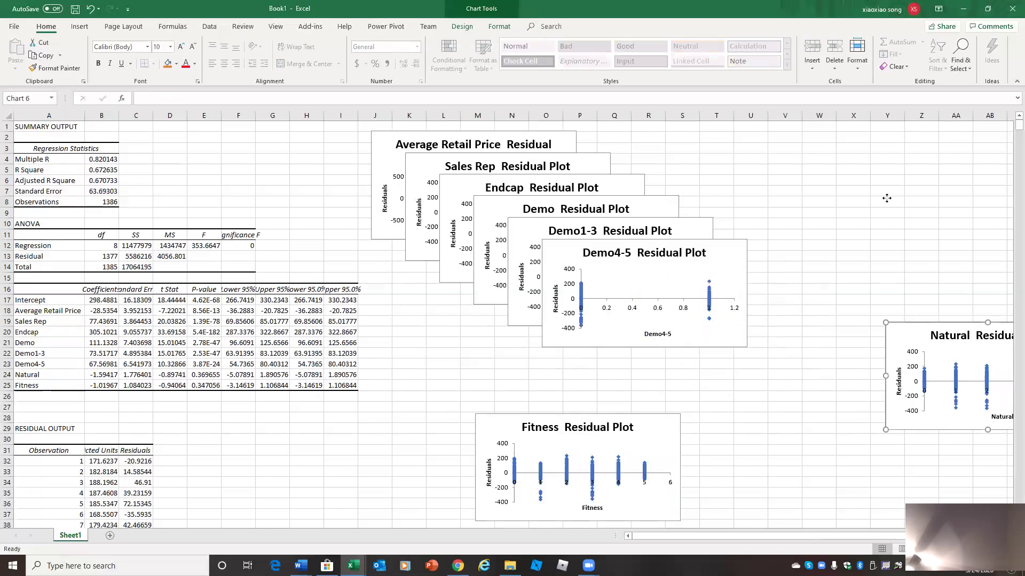
{"action": "left_click_drag", "start_coordinate": [532, 229], "coordinate": [743, 389]}
{"action": "left_click_drag", "start_coordinate": [777, 442], "coordinate": [789, 496]}
{"action": "left_click", "coordinate": [652, 305]}
{"action": "left_click_drag", "start_coordinate": [652, 304], "coordinate": [801, 404]}
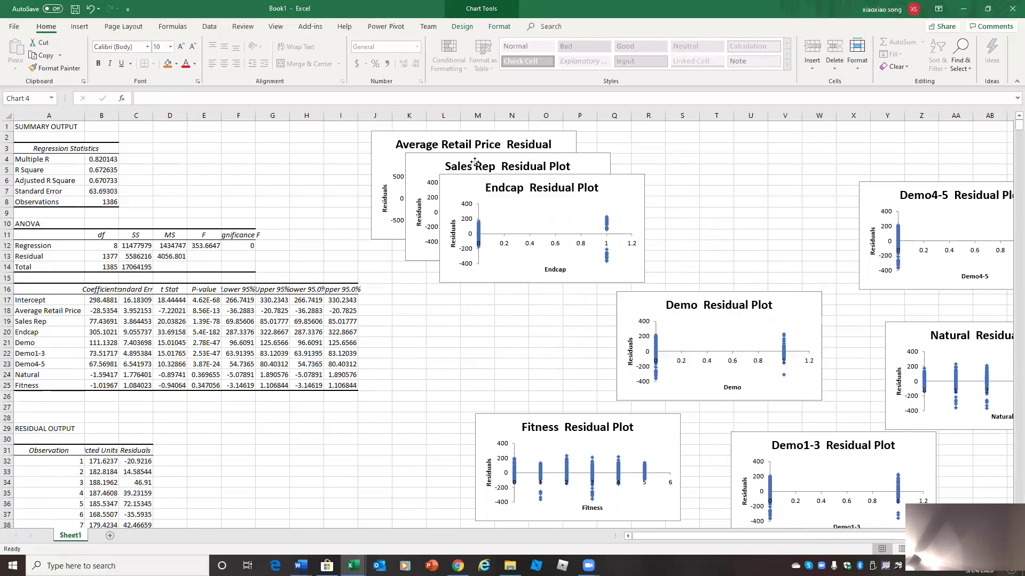
{"action": "left_click_drag", "start_coordinate": [462, 179], "coordinate": [719, 150]}
{"action": "left_click_drag", "start_coordinate": [423, 163], "coordinate": [435, 291]}
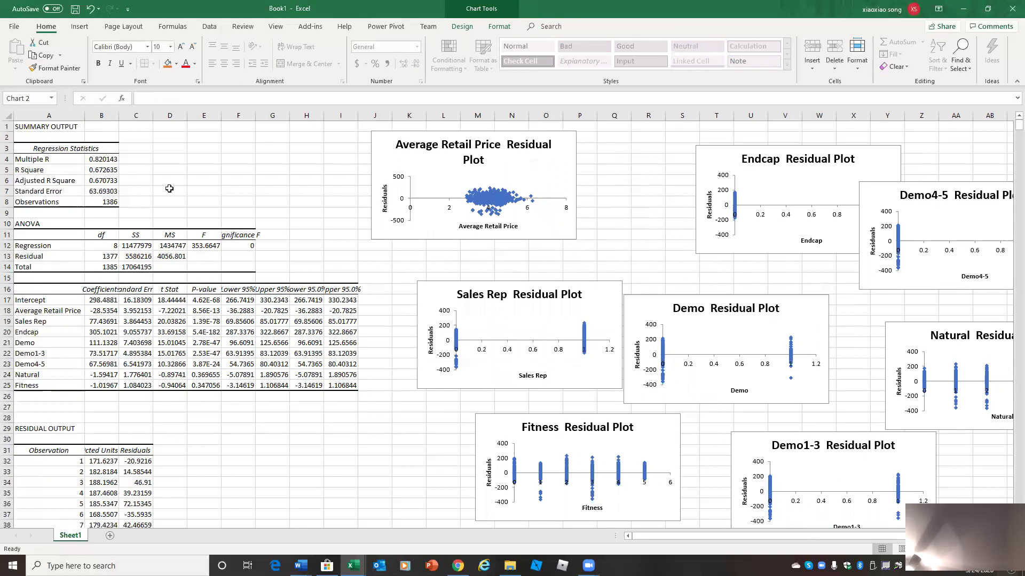
{"action": "key", "text": "Escape"}
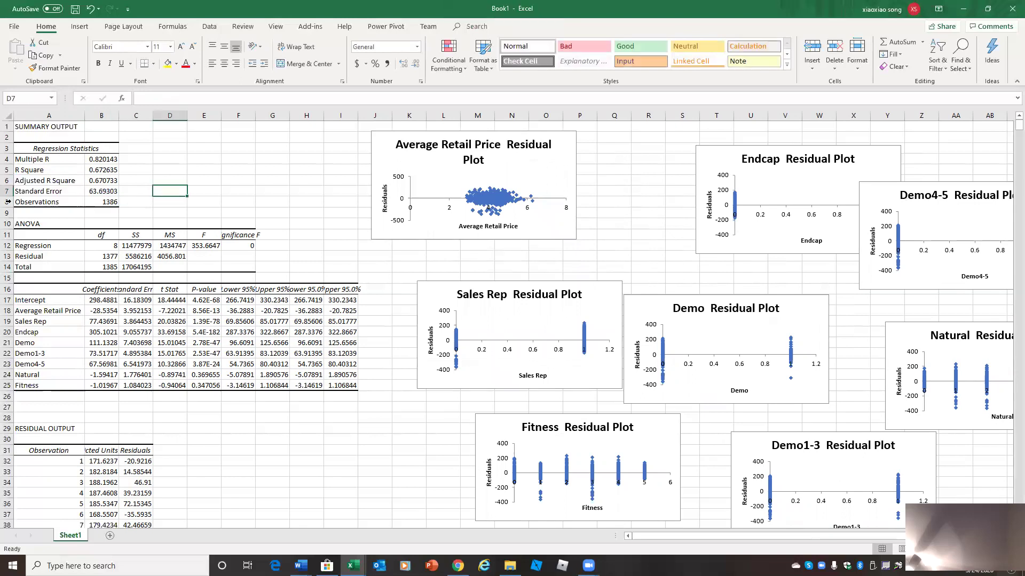
- Highlight the Observations label and value (A8:B8) with a yellow fill
{"action": "left_click", "coordinate": [7, 203]}
{"action": "left_click_drag", "start_coordinate": [81, 204], "coordinate": [109, 202]}
{"action": "left_click", "coordinate": [168, 64]}
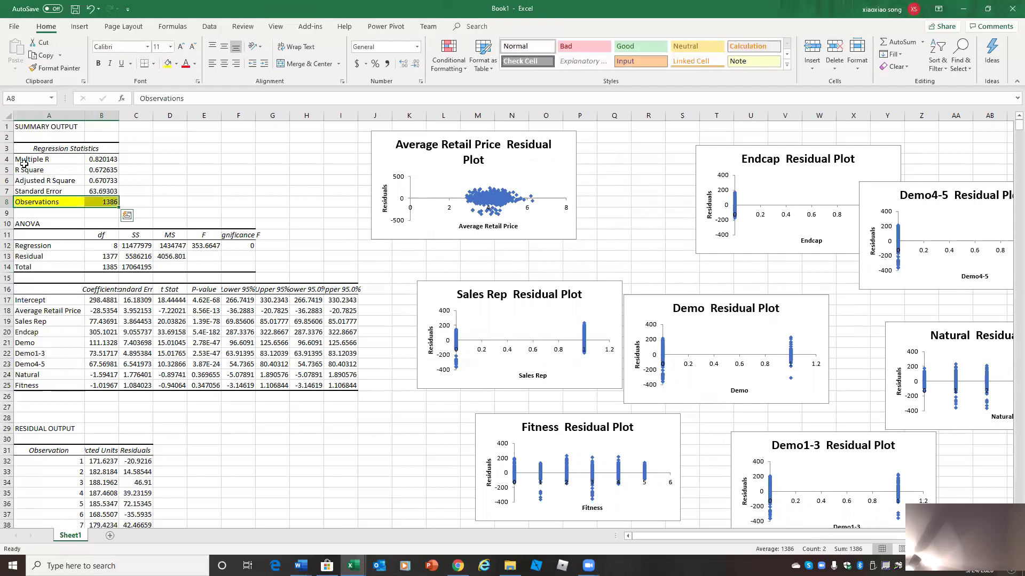
- Highlight the R Square label and value (A5:B5) with the same yellow fill
{"action": "left_click_drag", "start_coordinate": [32, 170], "coordinate": [109, 170]}
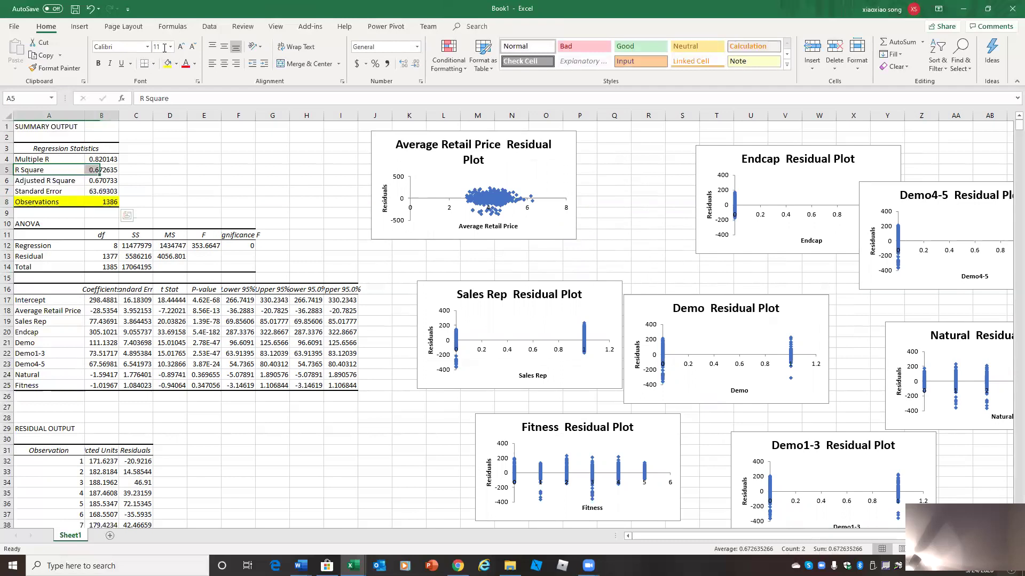
{"action": "key", "text": "F4"}
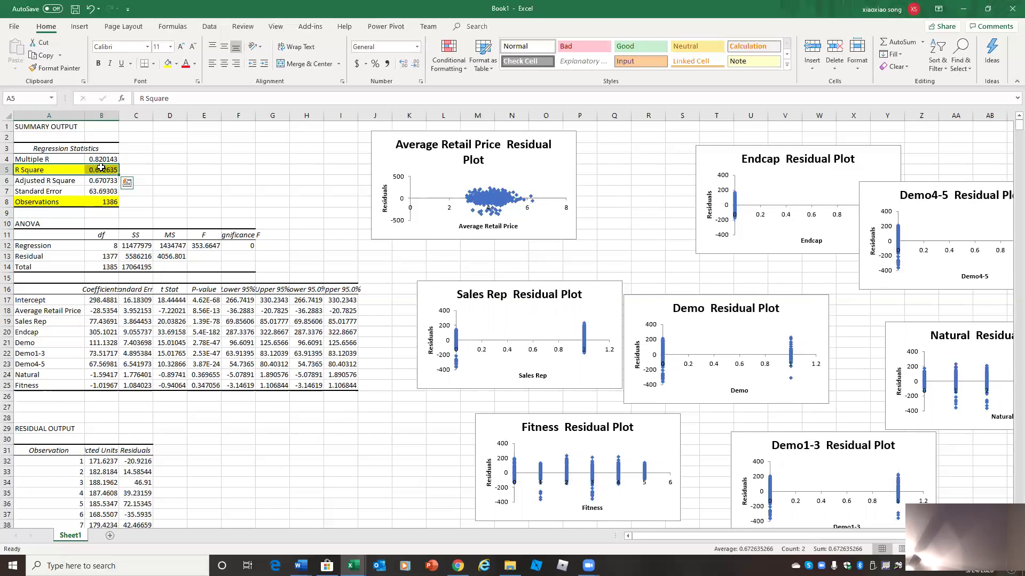
{"action": "left_click", "coordinate": [100, 172]}
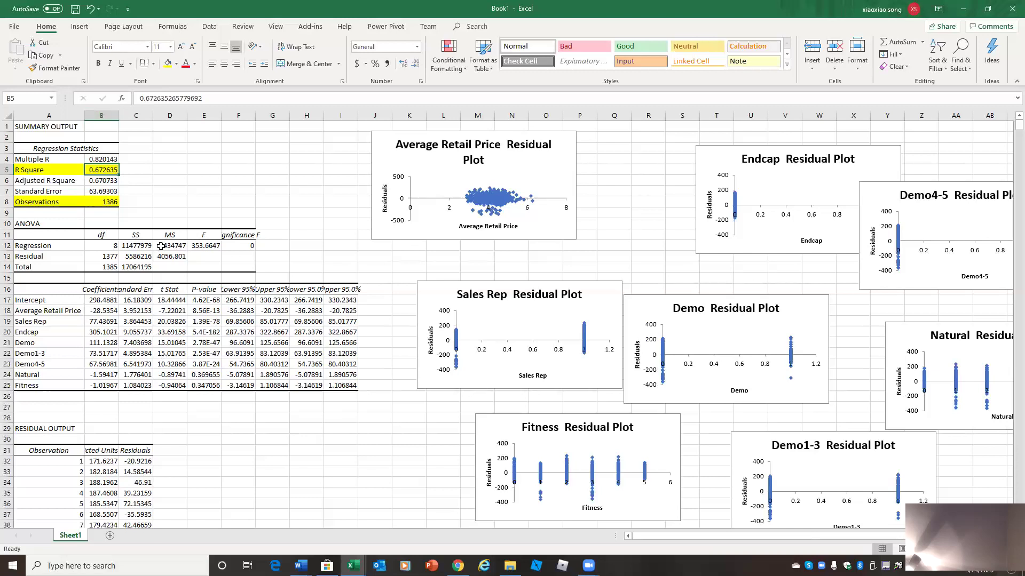
- Auto-fit columns B, C and E of the regression output to their contents
{"action": "double_click", "coordinate": [119, 115]}
{"action": "left_click", "coordinate": [117, 292]}
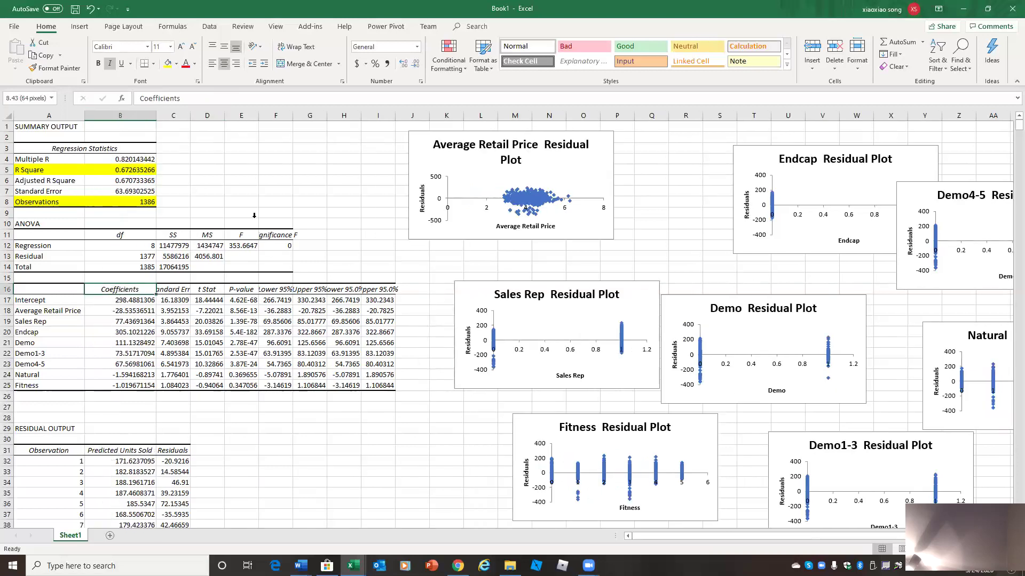
{"action": "double_click", "coordinate": [190, 116]}
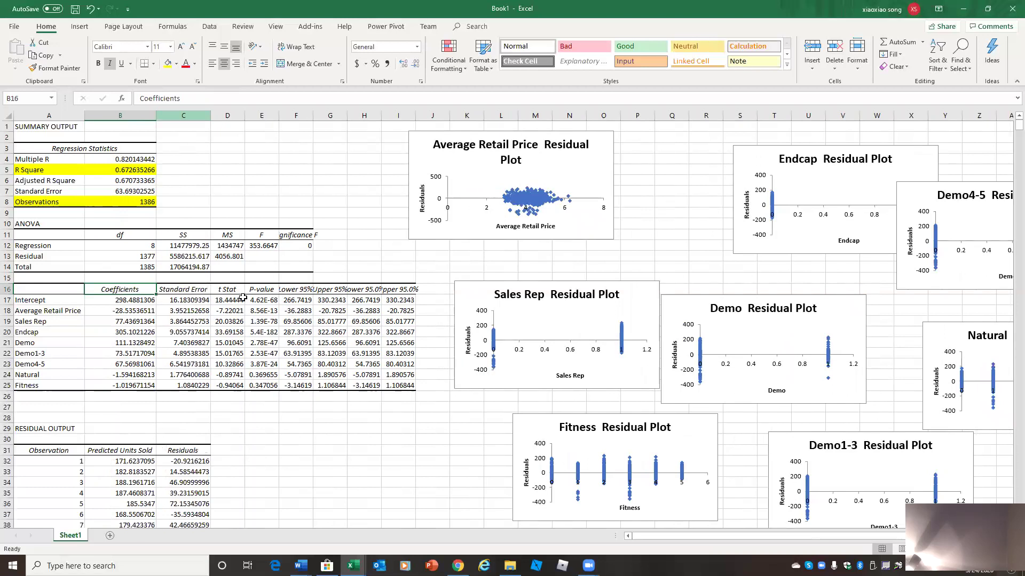
{"action": "double_click", "coordinate": [279, 116]}
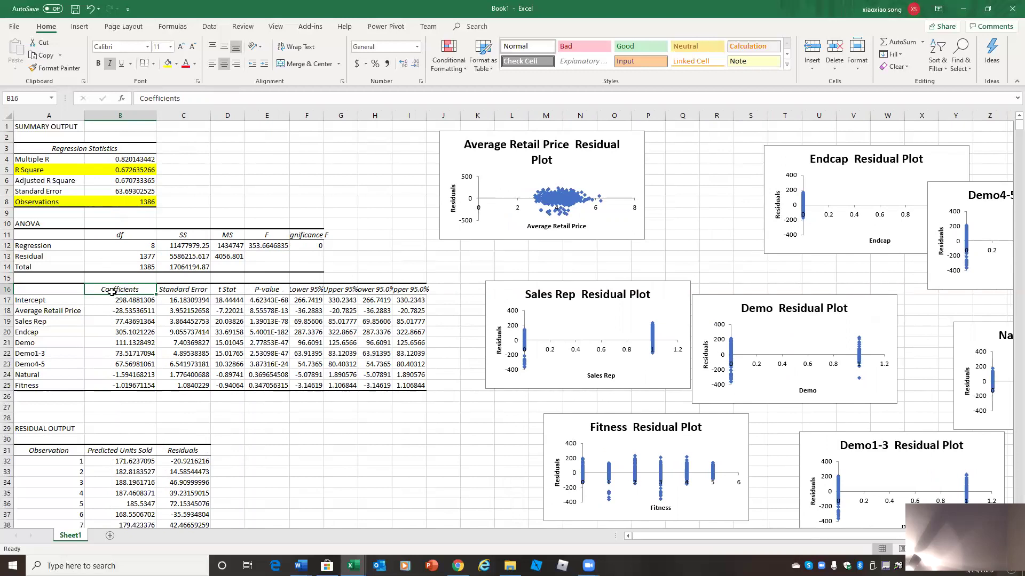
- Highlight the Coefficients header (B16) and the P-value header (E16) with a yellow fill
{"action": "left_click", "coordinate": [168, 64]}
{"action": "left_click", "coordinate": [263, 290]}
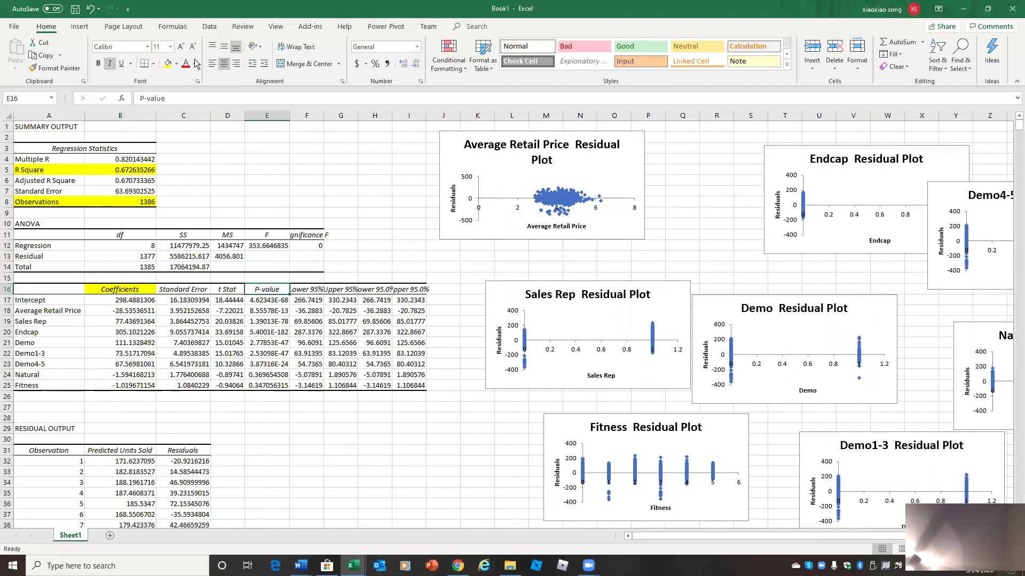
{"action": "left_click", "coordinate": [168, 63]}
{"action": "left_click", "coordinate": [119, 290]}
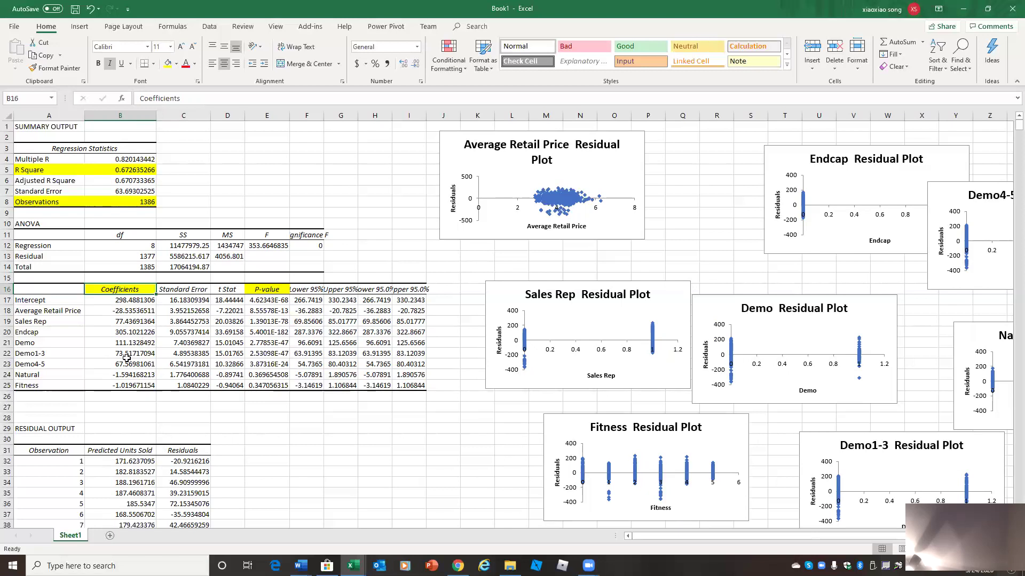
- Check the Average Retail Price coefficient against the variable definitions on the raw data workbook's Explanation sheet, and return to the regression output
{"action": "left_click", "coordinate": [68, 409]}
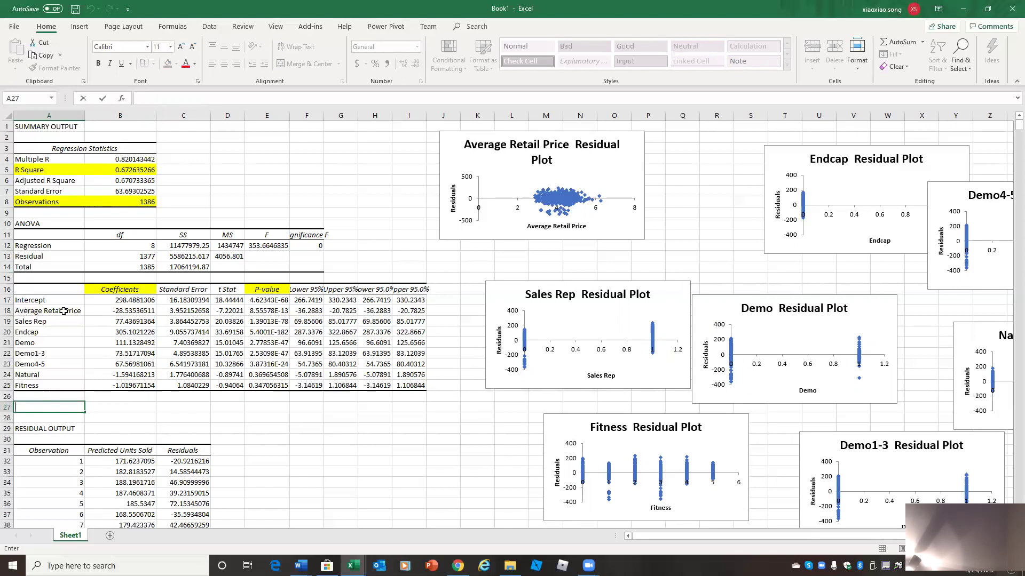
{"action": "left_click", "coordinate": [117, 314]}
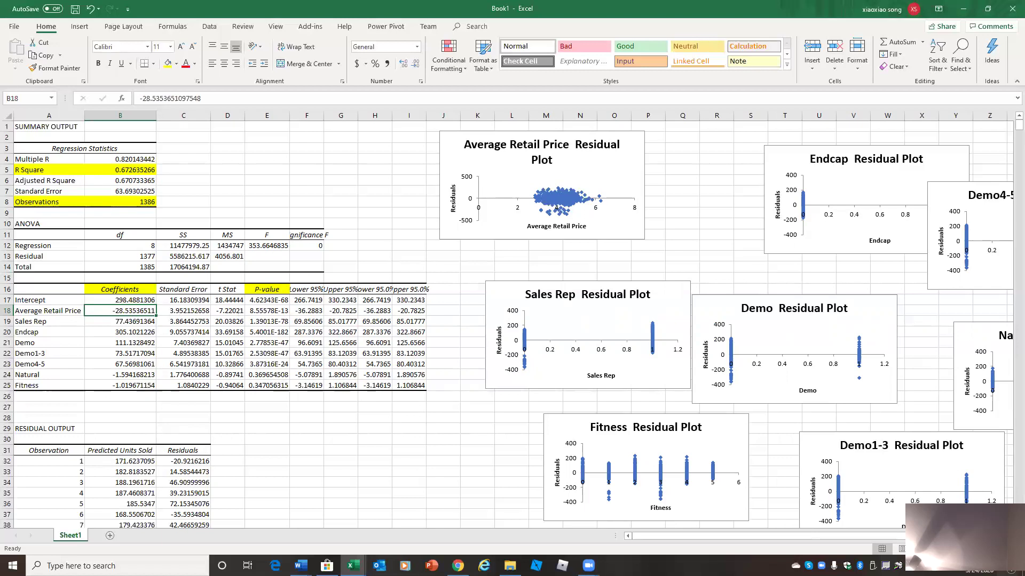
{"action": "mouse_move", "coordinate": [353, 565]}
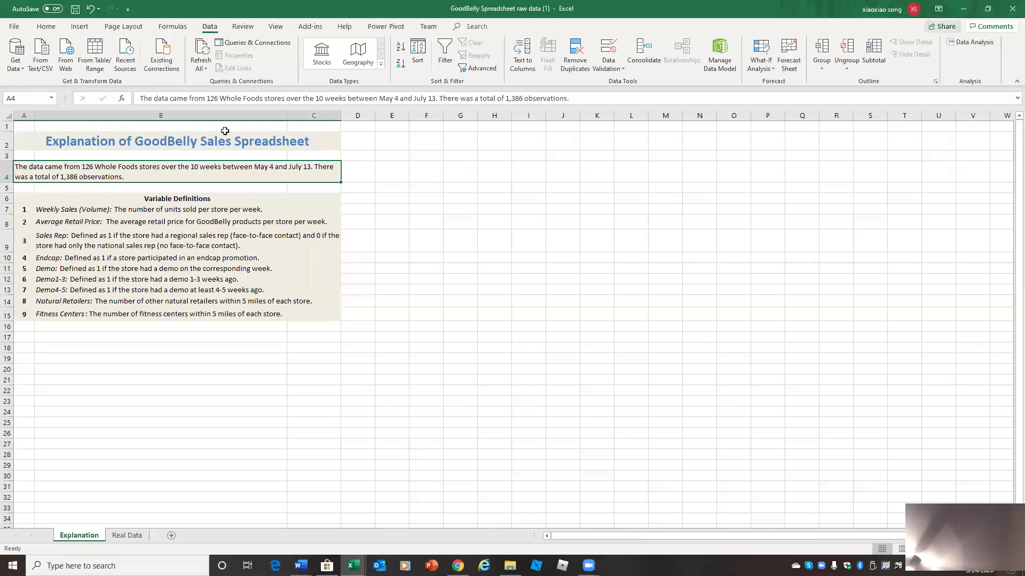
{"action": "left_click", "coordinate": [961, 9]}
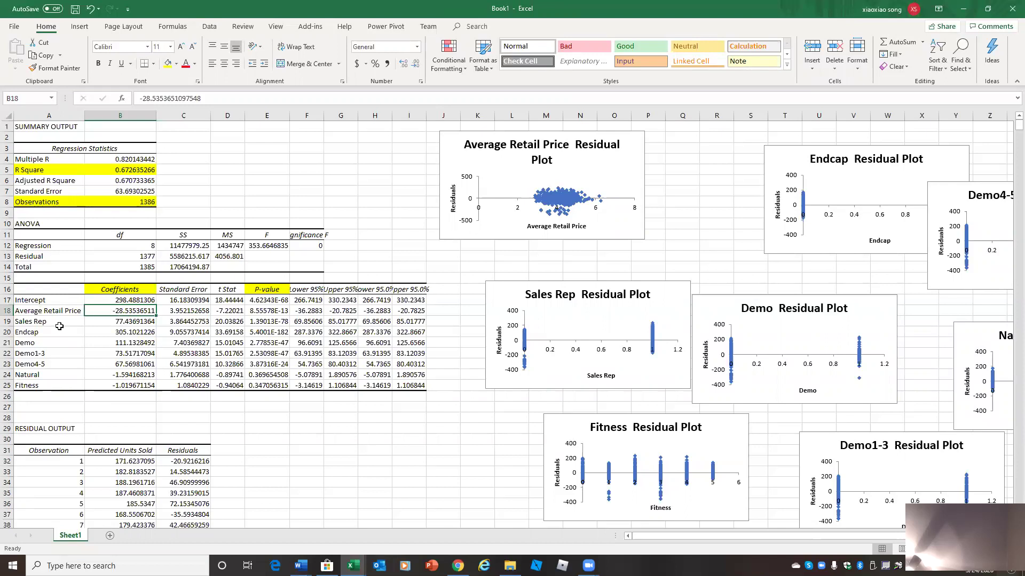
- Examine the coefficients of the Sales Rep, Endcap, Demo, Demo1-3 and Demo4-5 variables in rows 19 to 23
{"action": "left_click_drag", "start_coordinate": [9, 321], "coordinate": [15, 368]}
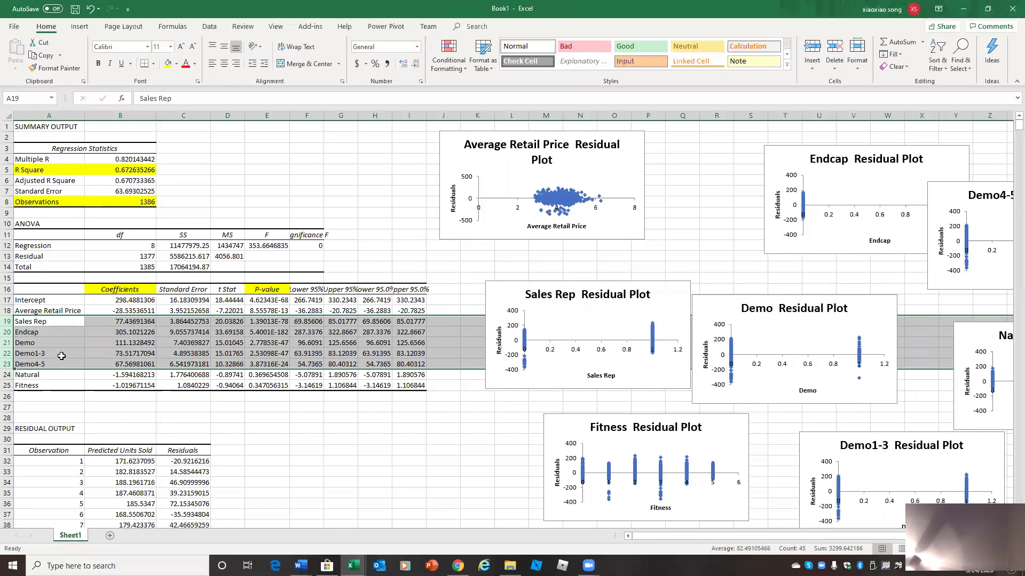
{"action": "left_click", "coordinate": [56, 323]}
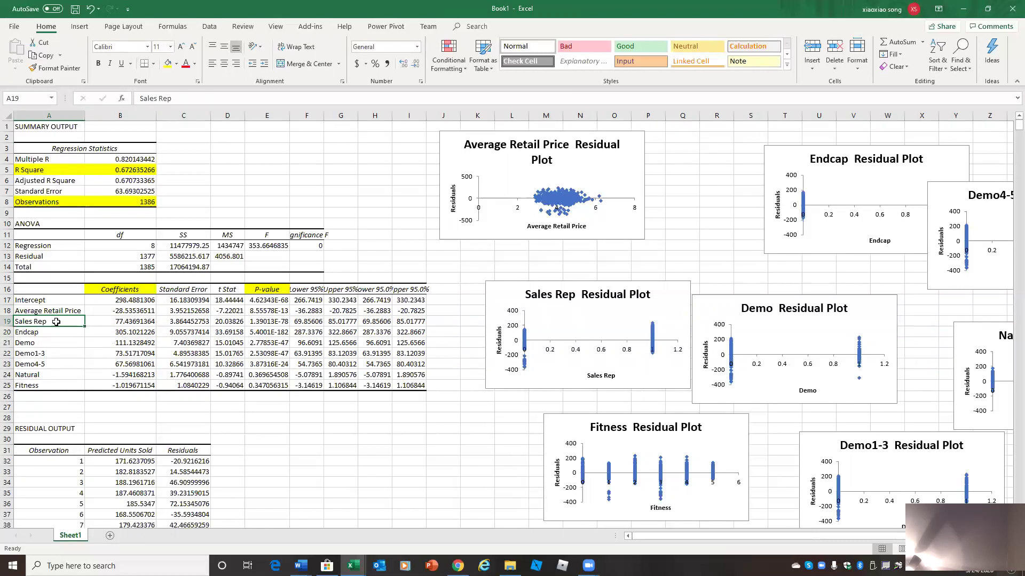
{"action": "left_click", "coordinate": [125, 322]}
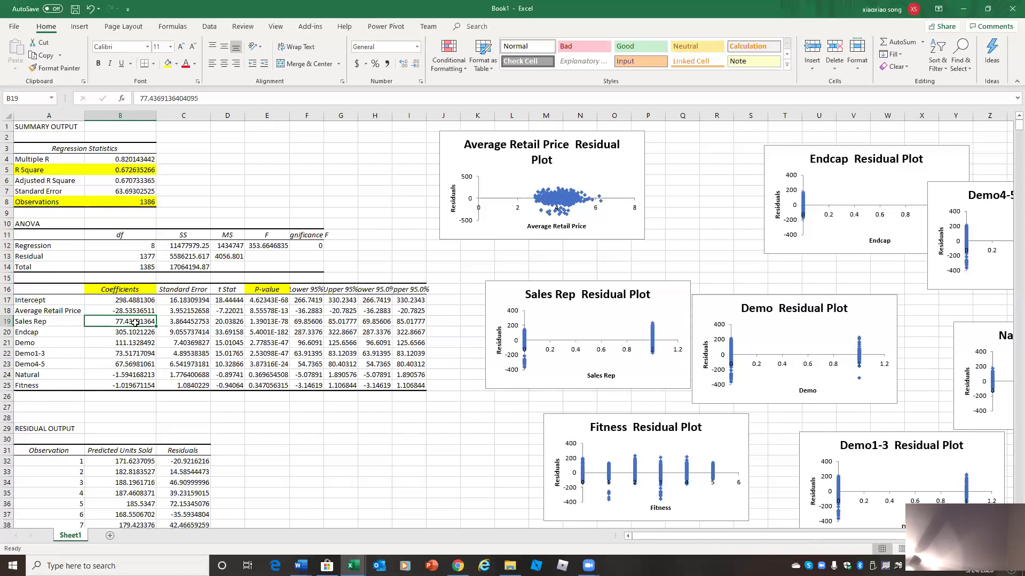
{"action": "left_click", "coordinate": [35, 333]}
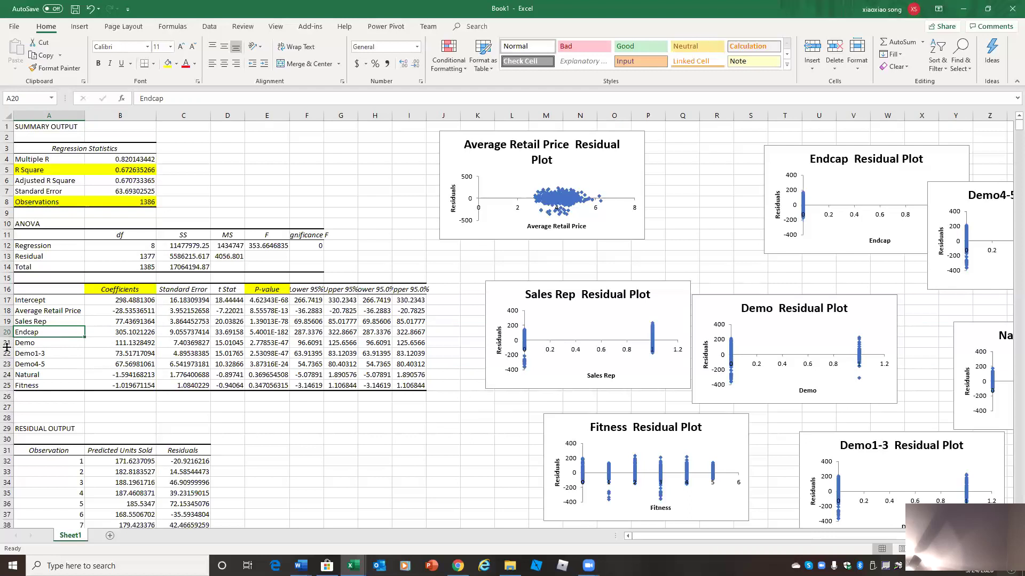
{"action": "left_click_drag", "start_coordinate": [5, 343], "coordinate": [5, 364]}
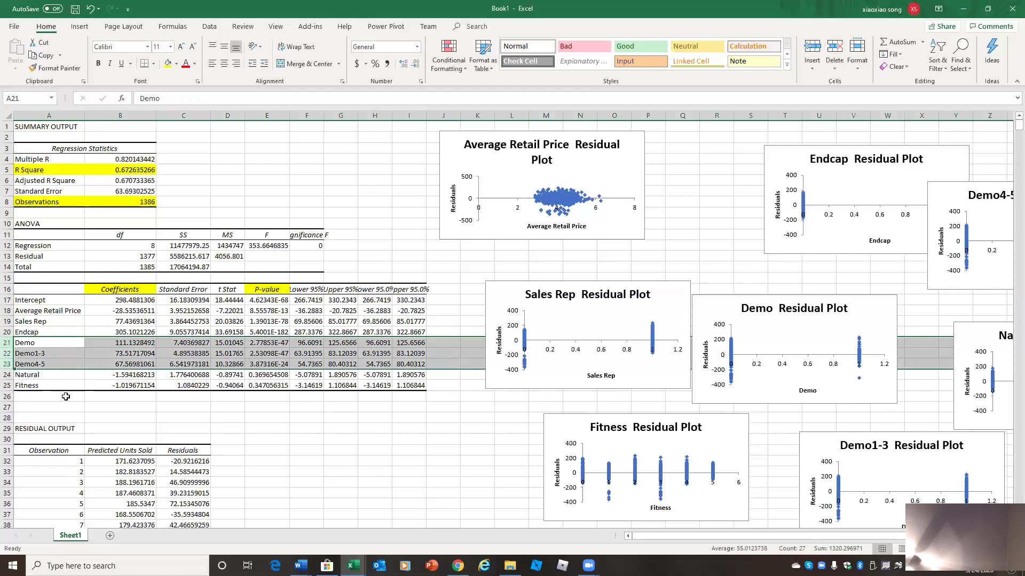
- Compare the demo variables with their definitions on the raw data workbook's Explanation sheet, and return to the regression output workbook
{"action": "left_click", "coordinate": [353, 566]}
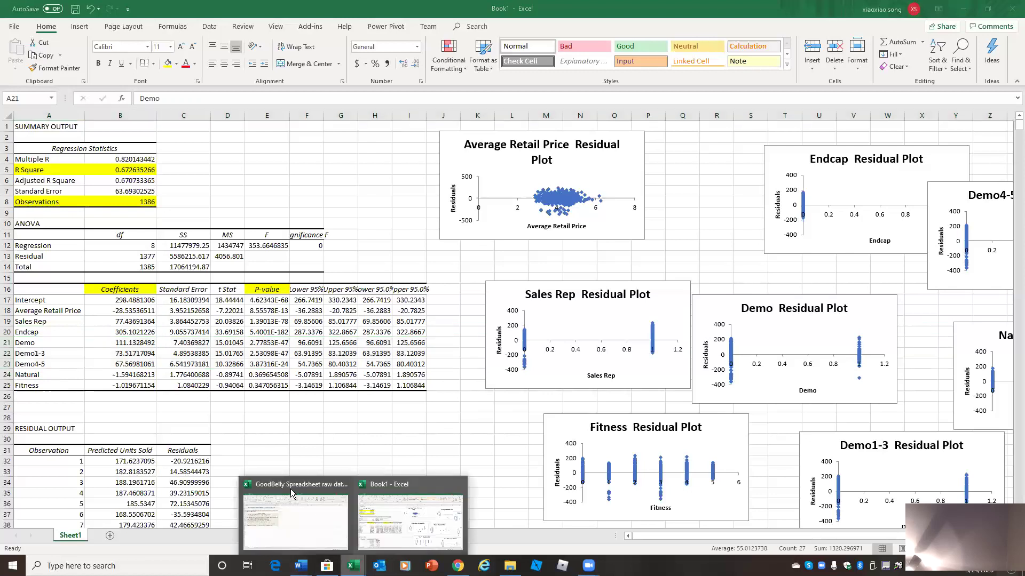
{"action": "left_click", "coordinate": [295, 520]}
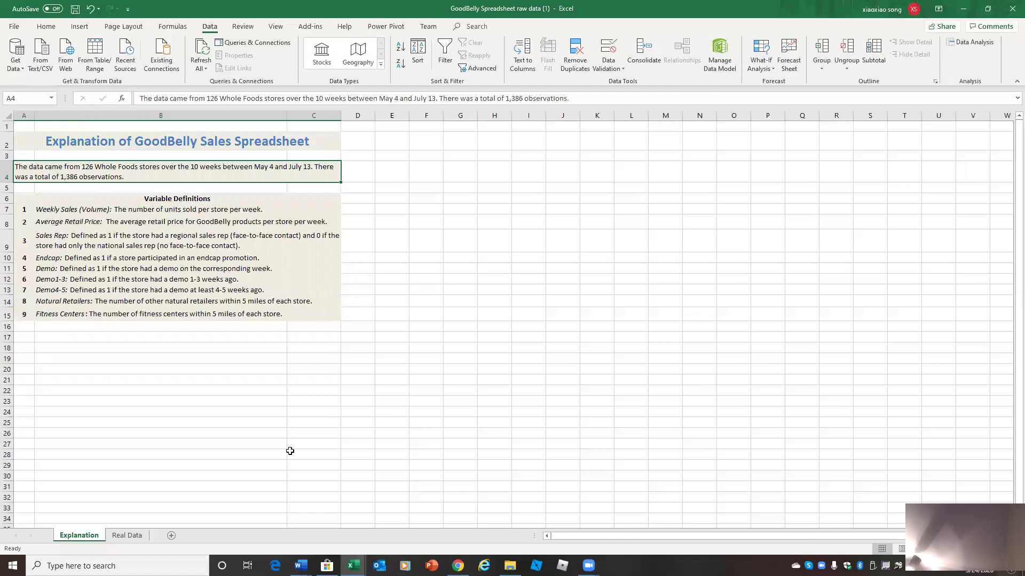
{"action": "left_click", "coordinate": [353, 565]}
{"action": "left_click", "coordinate": [392, 484]}
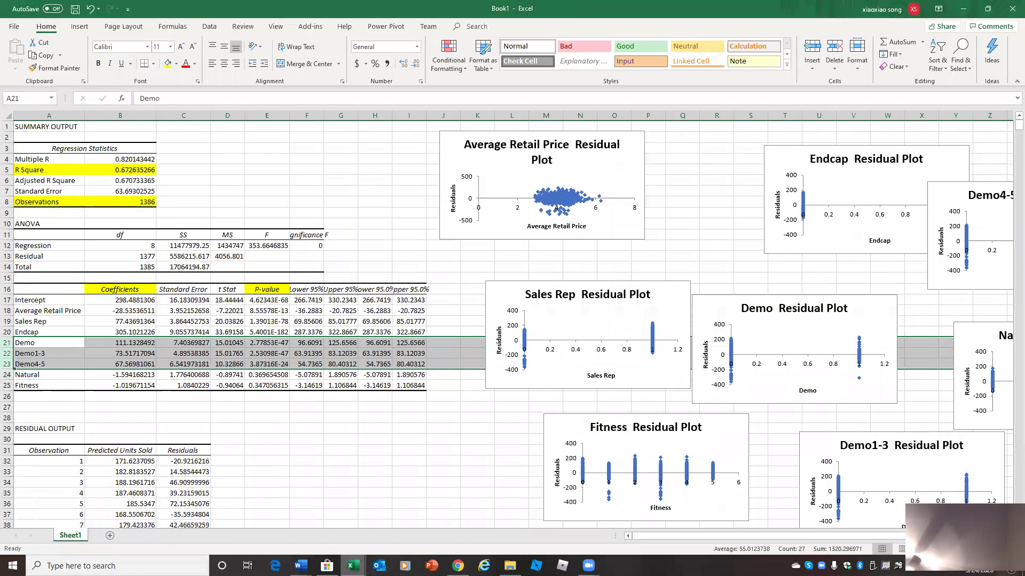
{"action": "left_click", "coordinate": [353, 566]}
{"action": "left_click", "coordinate": [282, 490]}
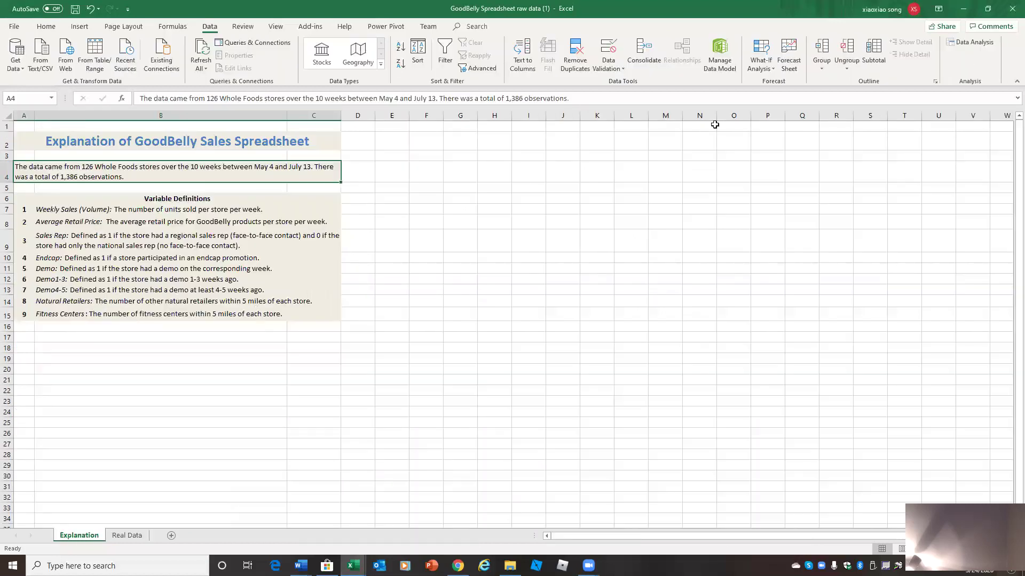
{"action": "left_click", "coordinate": [969, 9]}
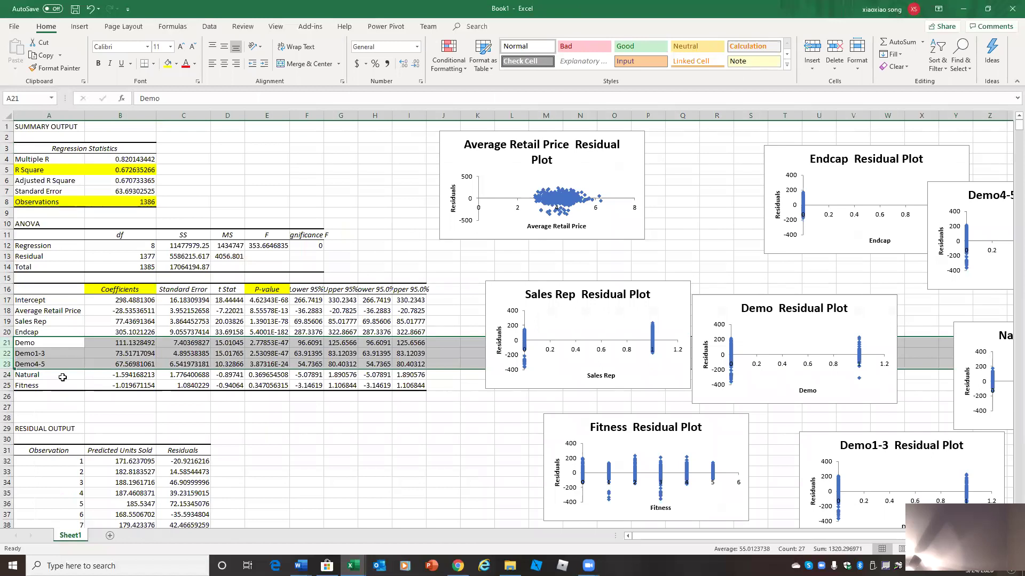
- Examine the coefficients of the Natural and Fitness variables and compare them with the Sales Rep coefficient
{"action": "left_click", "coordinate": [115, 378]}
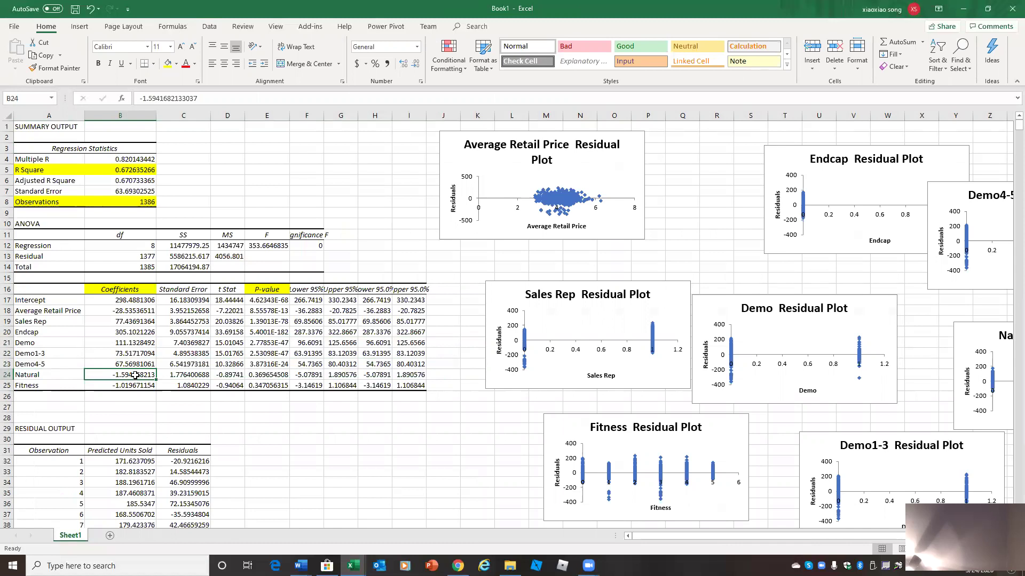
{"action": "left_click", "coordinate": [39, 385]}
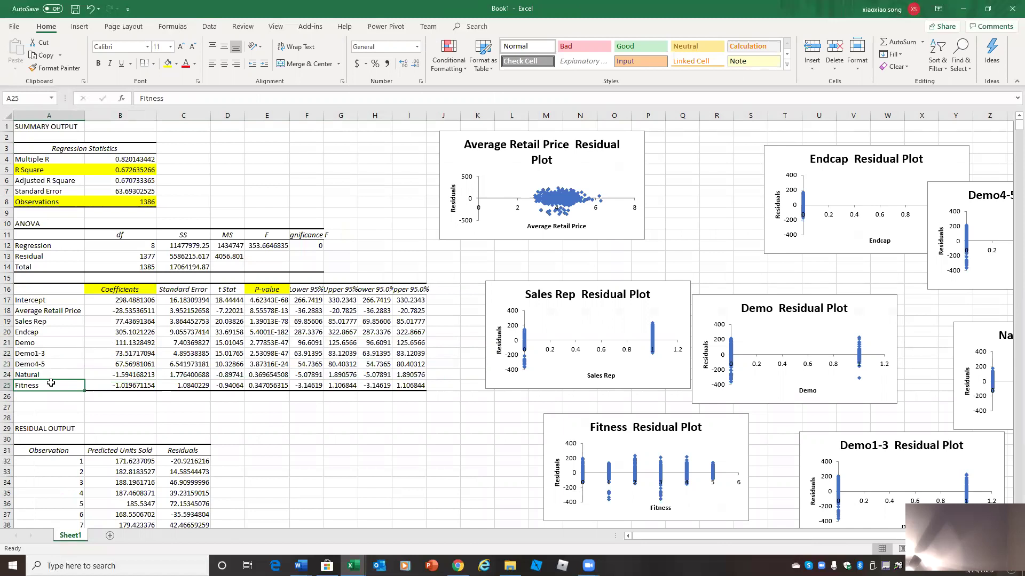
{"action": "left_click", "coordinate": [126, 386]}
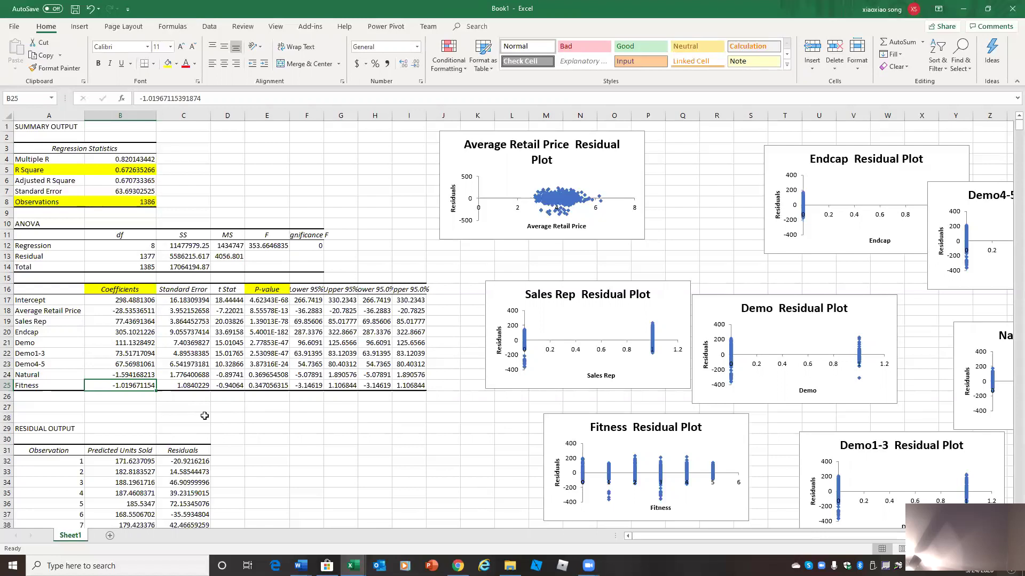
{"action": "left_click", "coordinate": [118, 322]}
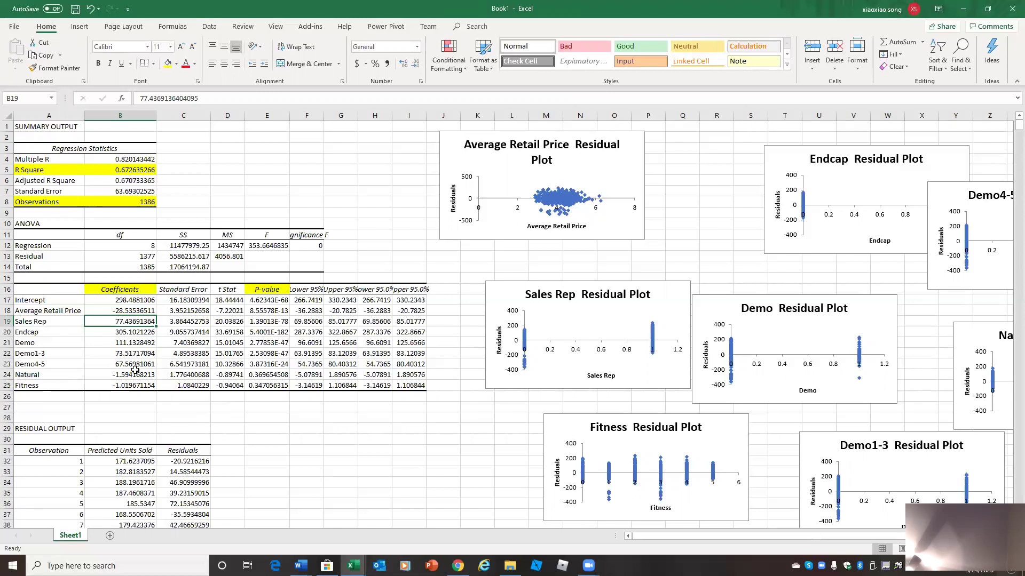
- Inspect the P-value column, focusing on the Natural and Fitness rows (24 and 25)
{"action": "left_click", "coordinate": [276, 288]}
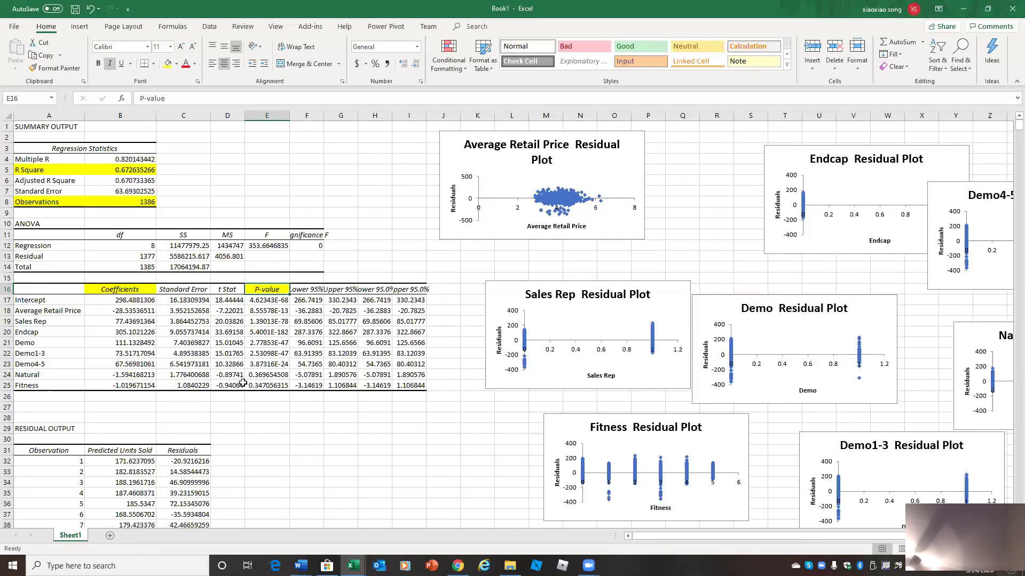
{"action": "left_click_drag", "start_coordinate": [70, 375], "coordinate": [270, 387]}
{"action": "left_click", "coordinate": [268, 379]}
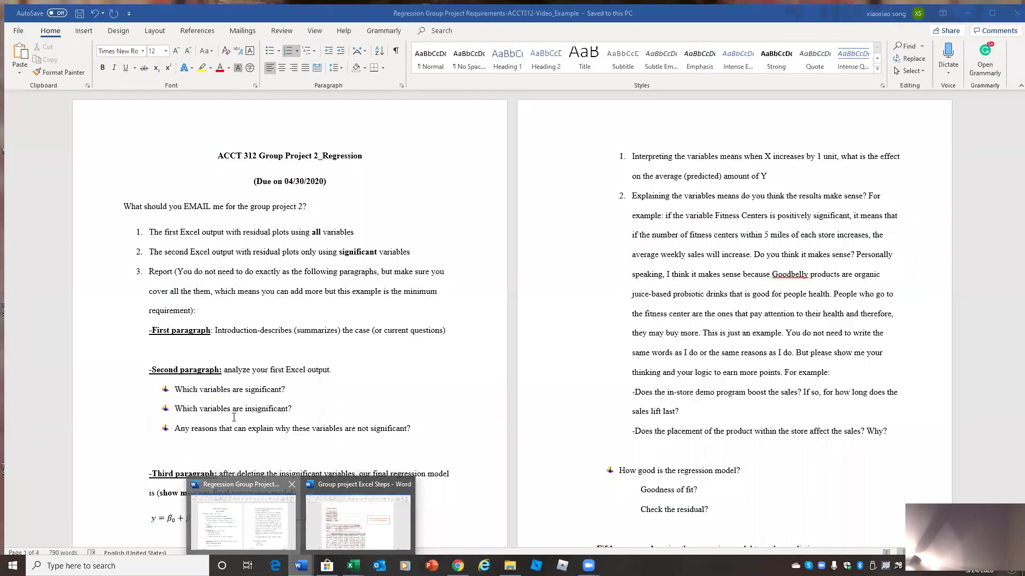
- Switch to the Regression Group Project Requirements document in Word and review the second paragraph's questions on significant and insignificant variables
{"action": "left_click", "coordinate": [243, 513]}
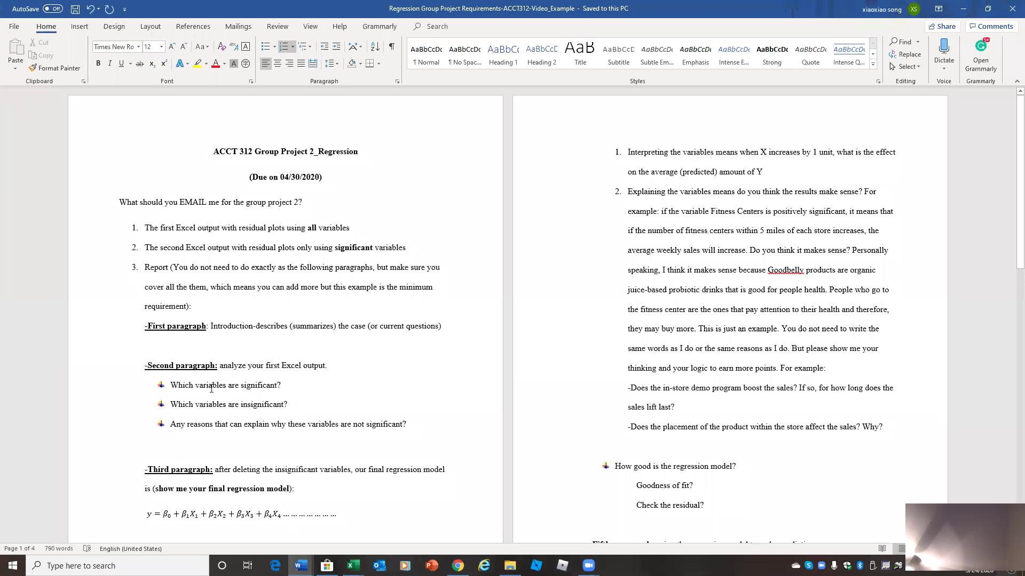
{"action": "left_click_drag", "start_coordinate": [213, 386], "coordinate": [275, 386]}
{"action": "left_click_drag", "start_coordinate": [213, 404], "coordinate": [275, 403]}
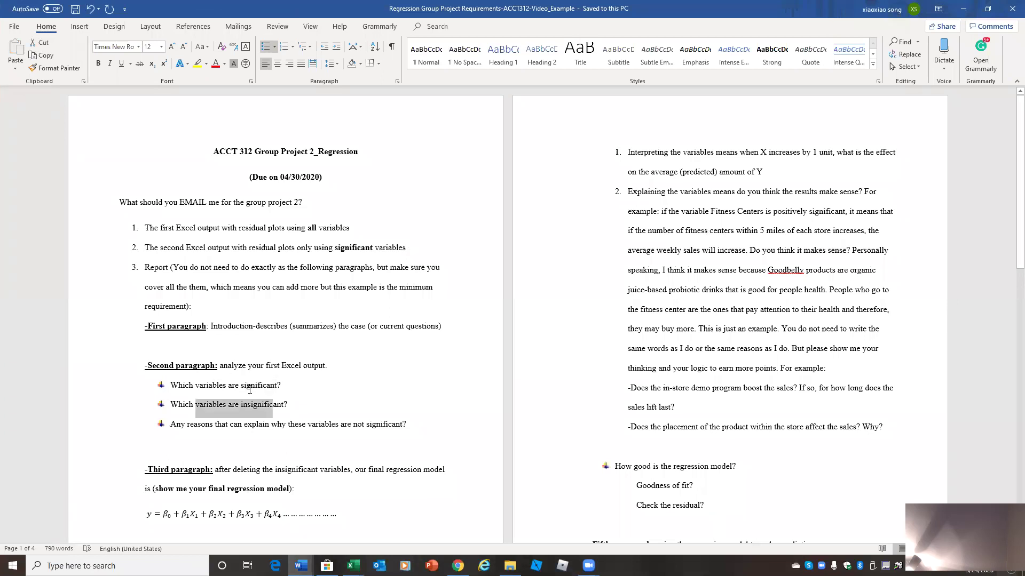
{"action": "left_click_drag", "start_coordinate": [176, 425], "coordinate": [407, 422]}
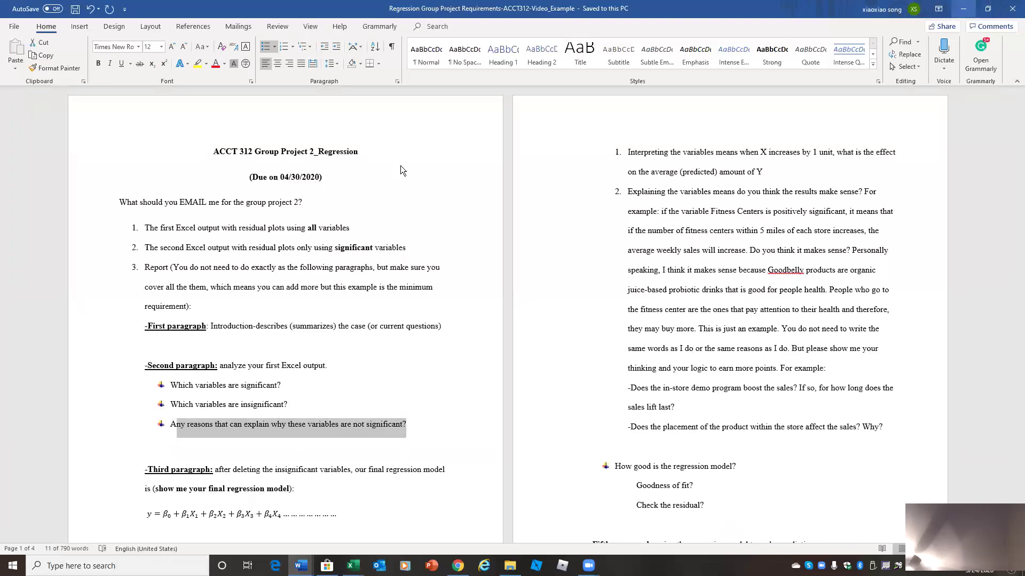
- Return to the regression output in Excel and review the Natural and Fitness variable labels
{"action": "left_click", "coordinate": [963, 8]}
{"action": "left_click", "coordinate": [56, 376]}
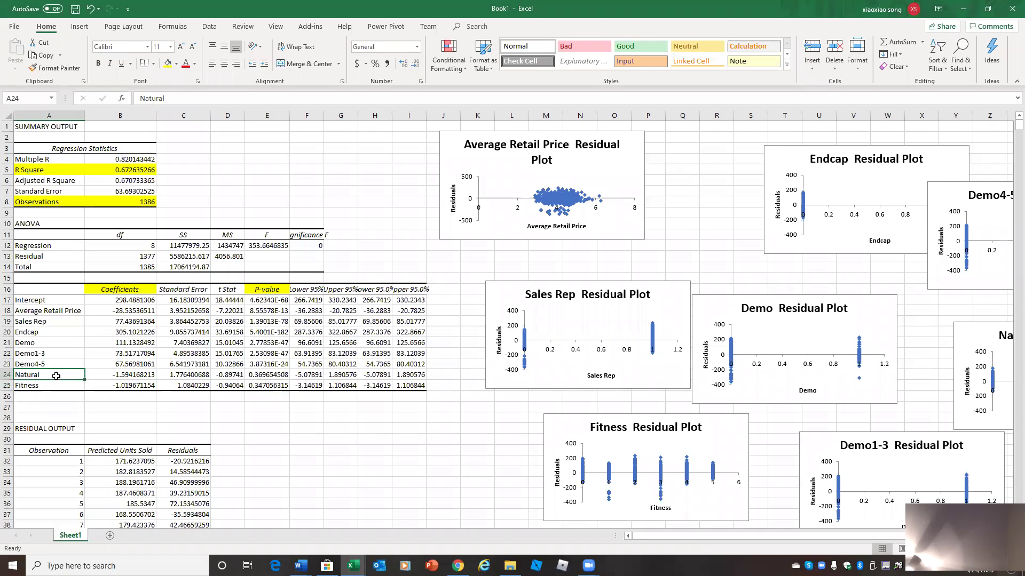
{"action": "left_click", "coordinate": [60, 388]}
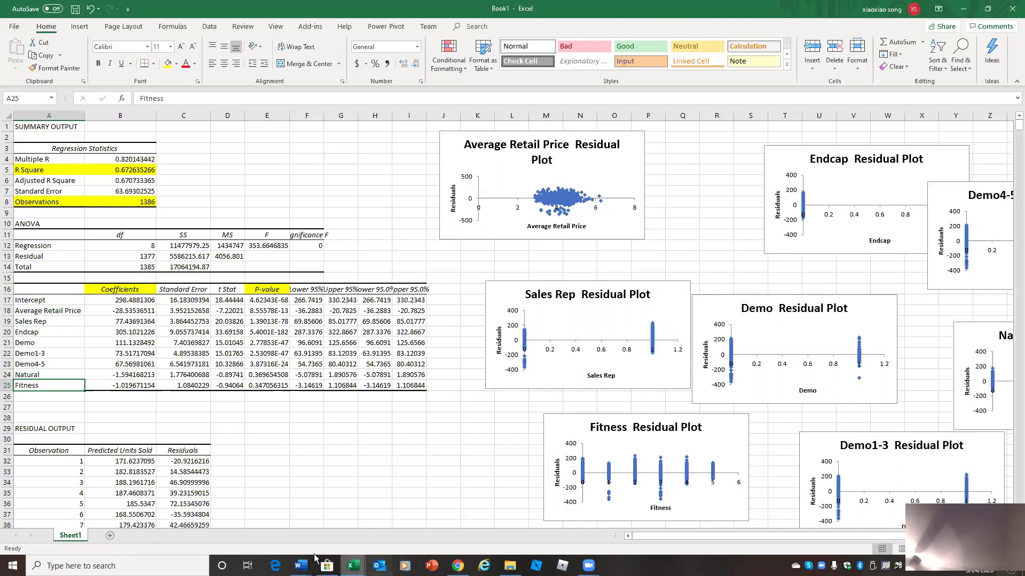
- Switch back to the Regression Group Project Requirements document in Word and read on to the third paragraph about the final regression model
{"action": "left_click", "coordinate": [301, 564]}
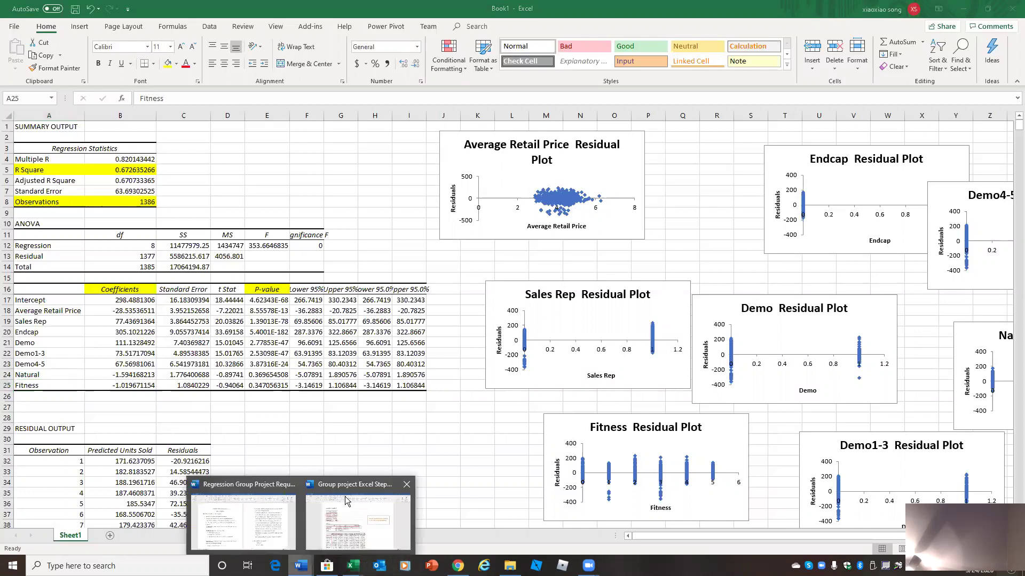
{"action": "left_click", "coordinate": [265, 490]}
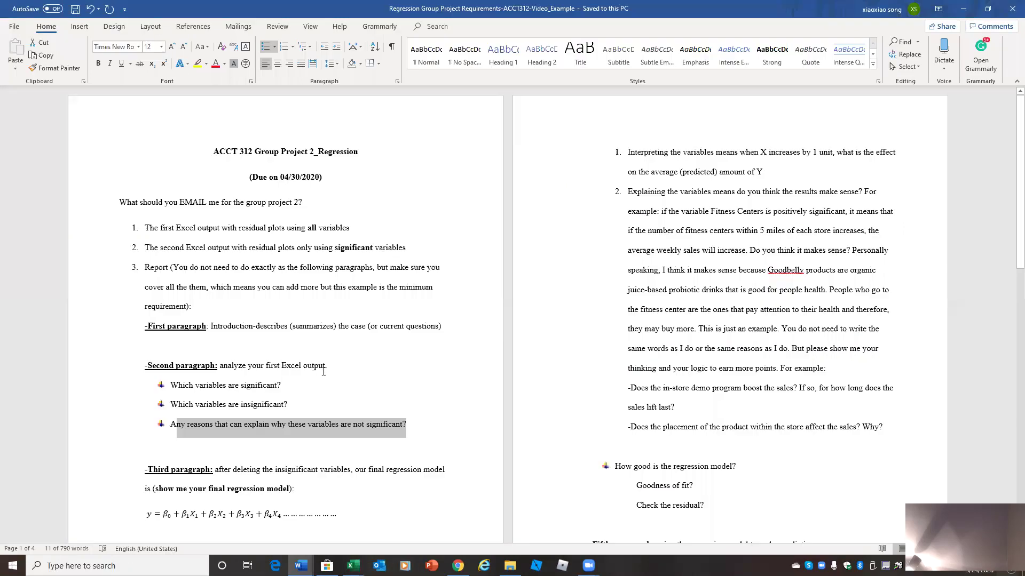
{"action": "scroll", "coordinate": [324, 374], "scroll_direction": "down", "scroll_amount": 3}
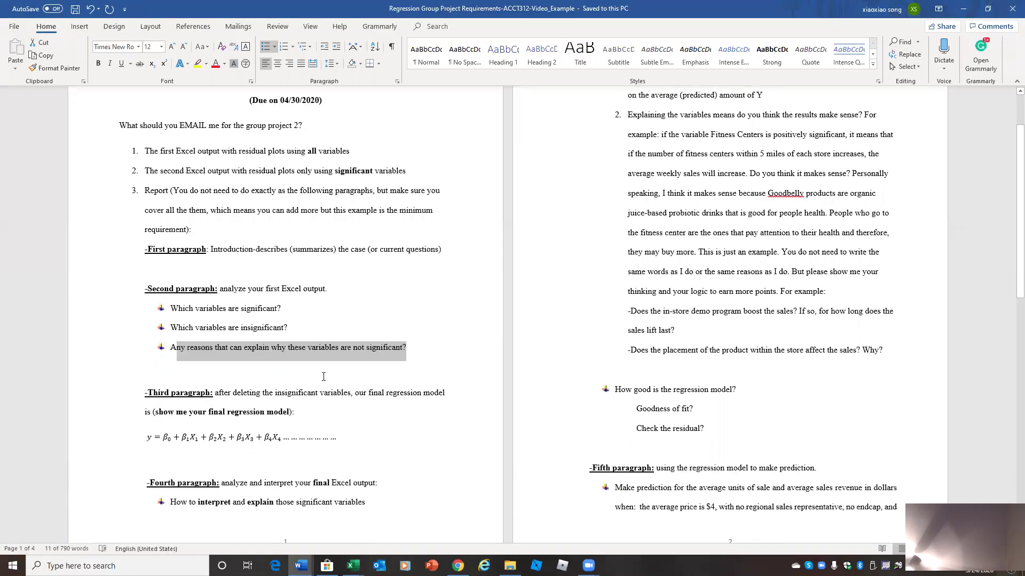